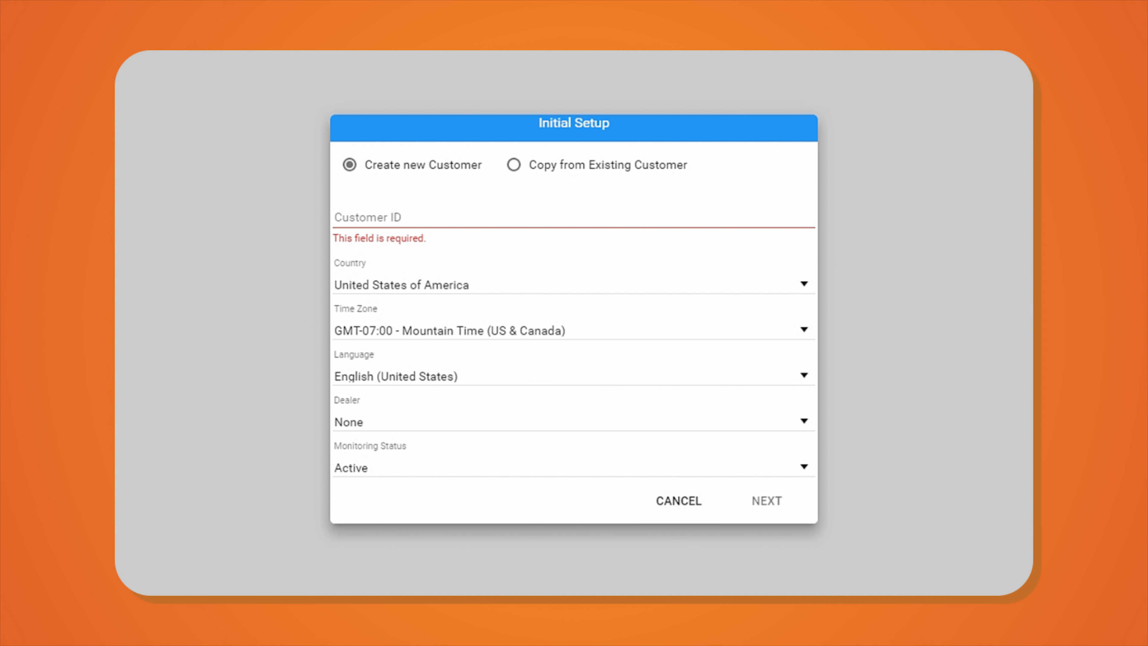
- Enter Customer ID NCW05, keeping the default country, time zone, language and Active status
{"action": "left_click", "coordinate": [392, 216]}
{"action": "type", "text": "NCW"}
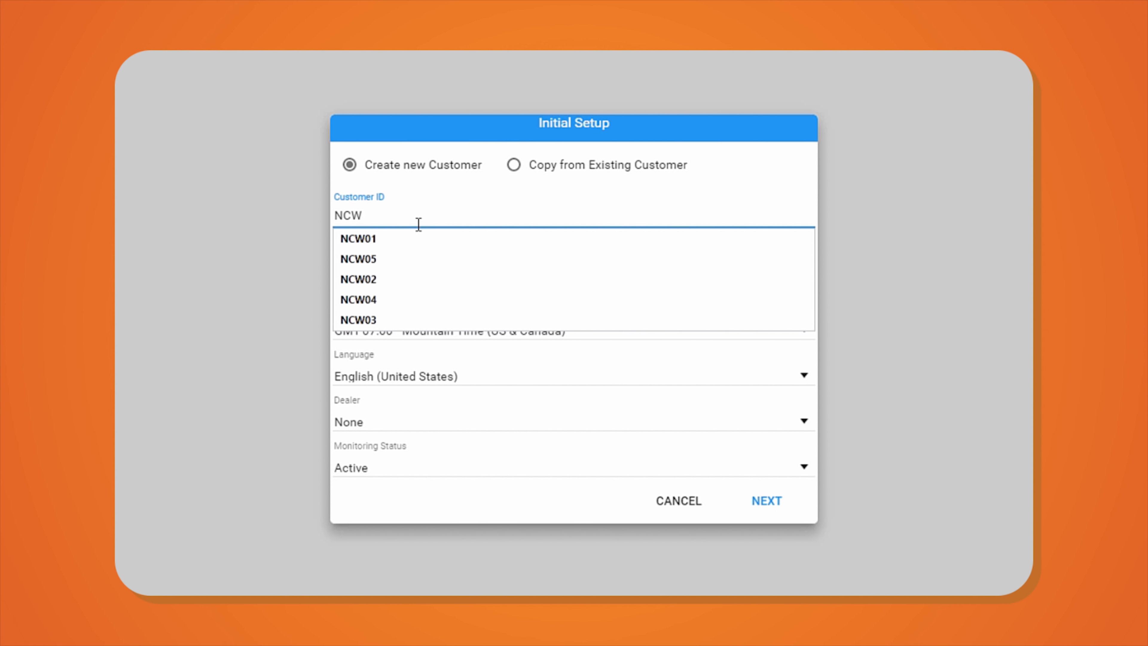
{"action": "type", "text": "05"}
{"action": "key", "text": "Tab"}
{"action": "key", "text": "Tab"}
{"action": "key", "text": "Tab"}
{"action": "key", "text": "Tab"}
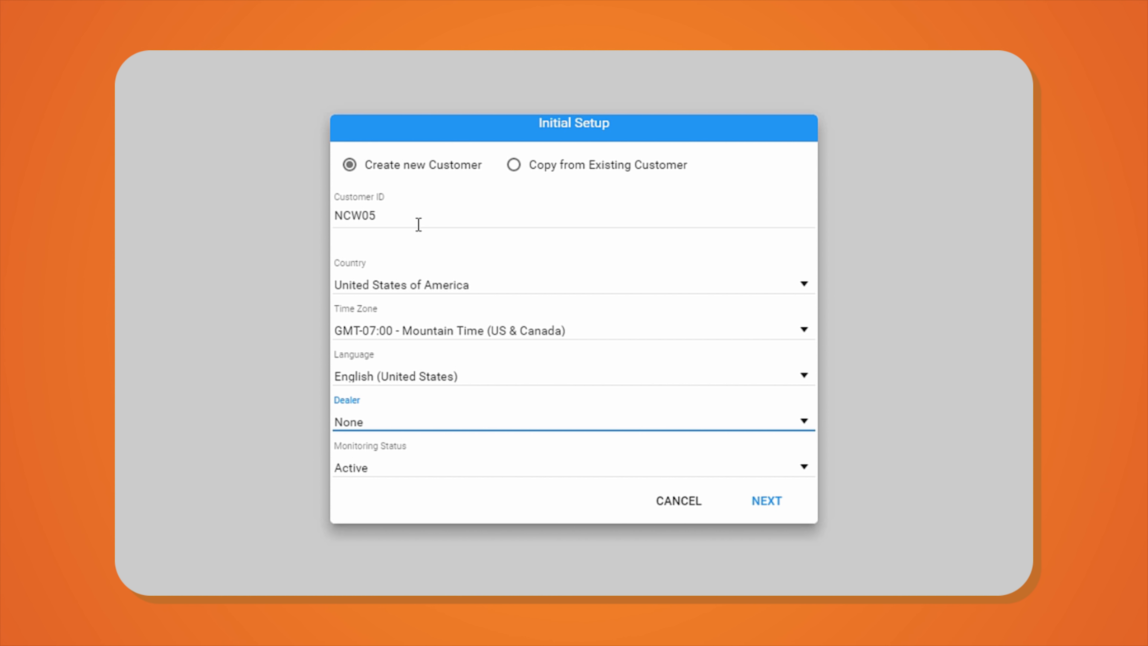
{"action": "key", "text": "Tab"}
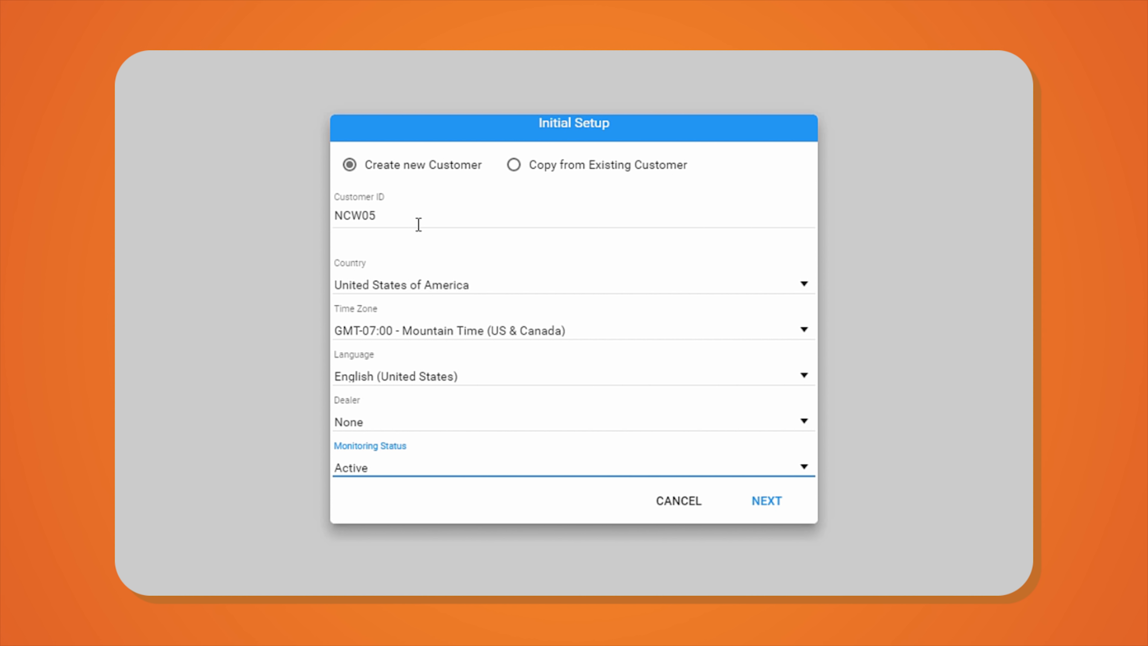
- Try copying from existing customer NCW02, then switch back to Create new Customer
{"action": "left_click", "coordinate": [513, 164]}
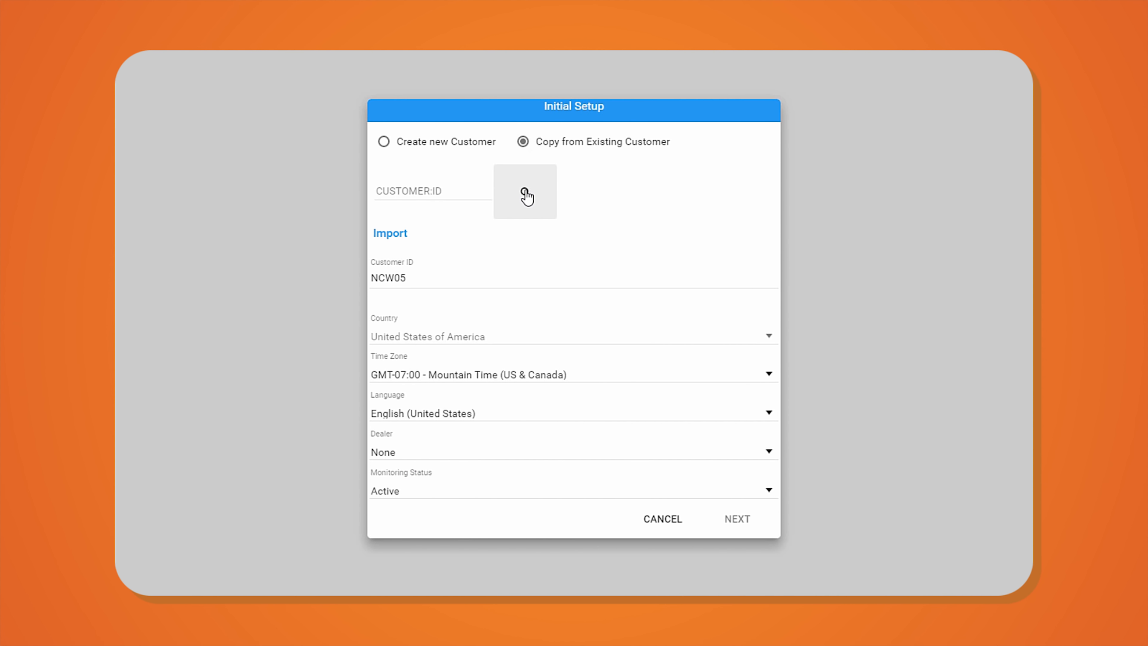
{"action": "left_click", "coordinate": [435, 190]}
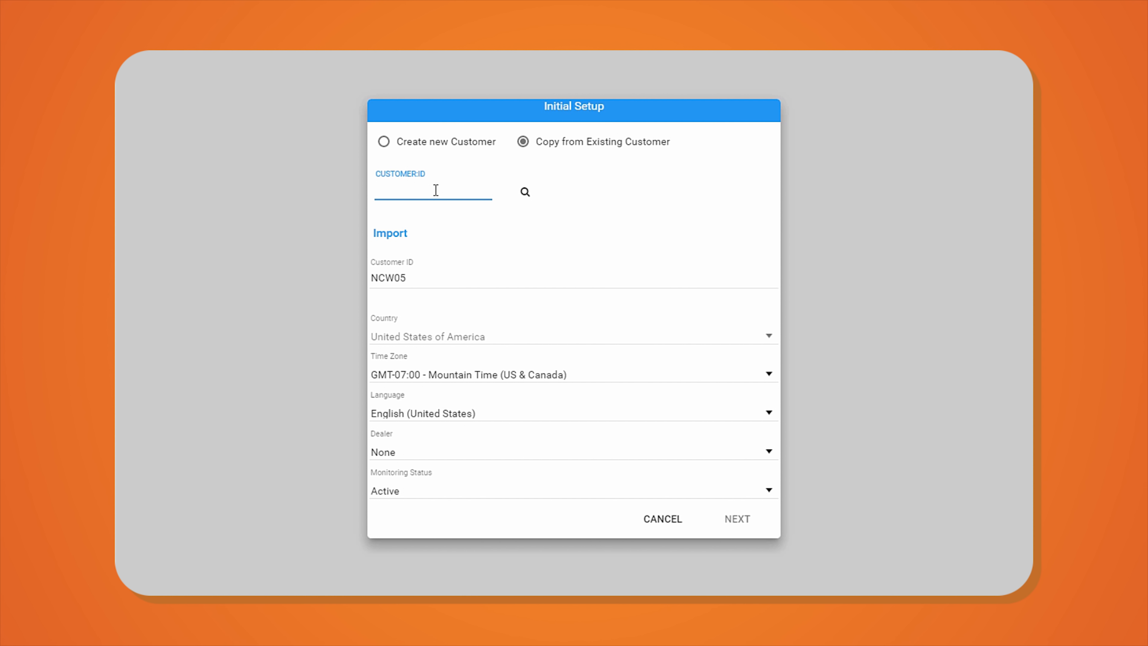
{"action": "type", "text": "NCW02"}
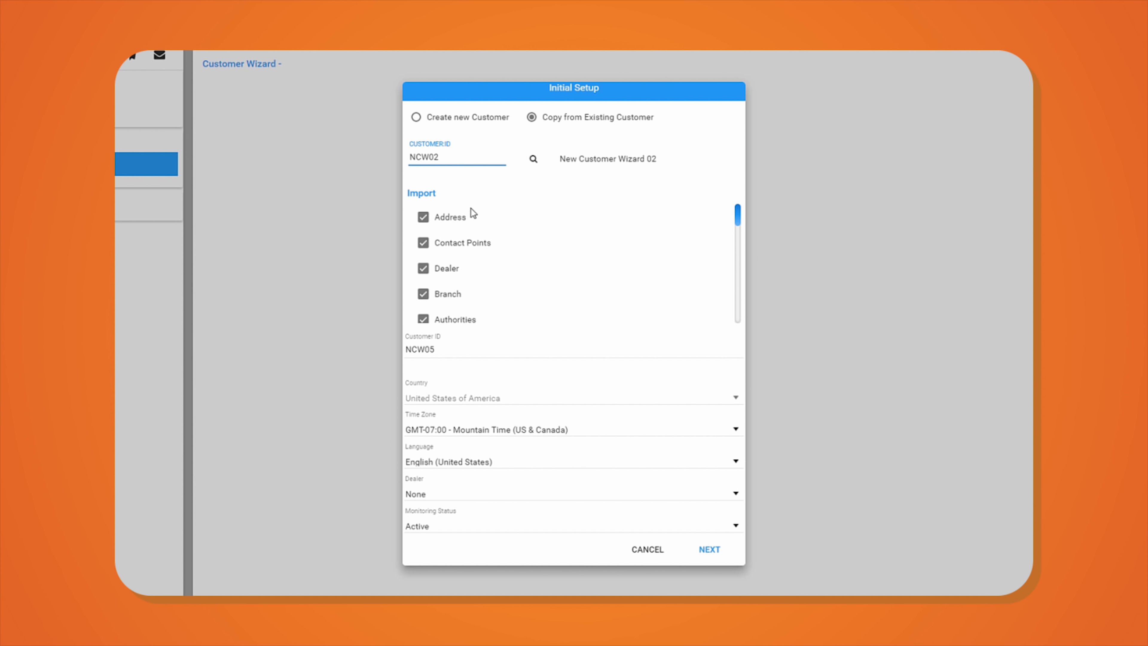
{"action": "left_click", "coordinate": [415, 117]}
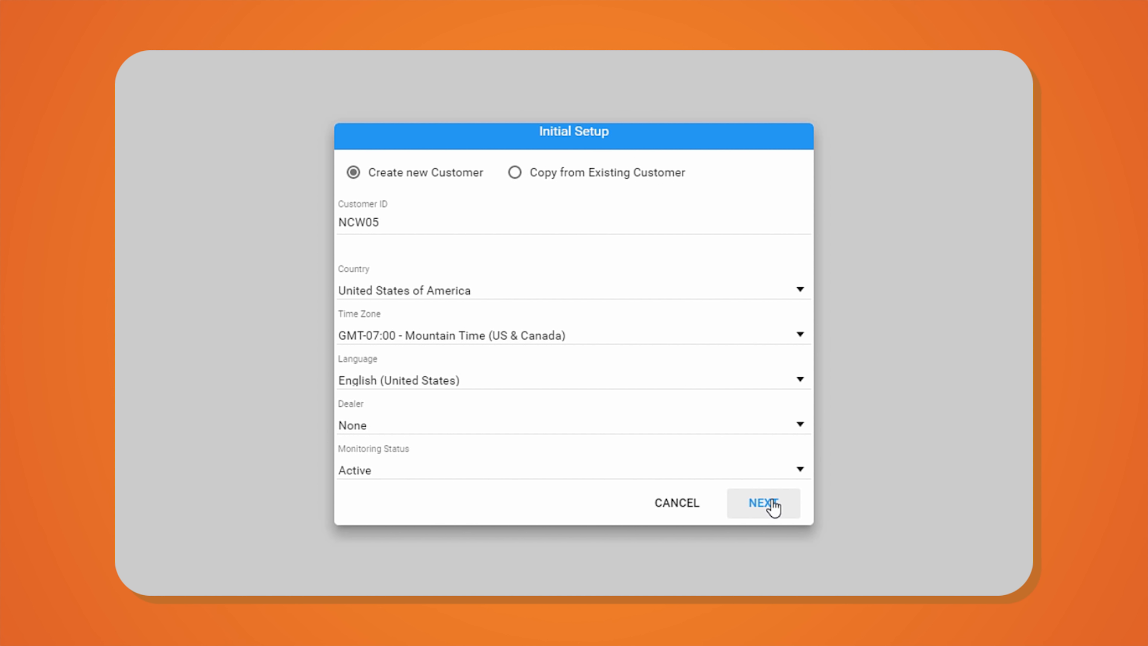
- Open the Customer Wizard, set Customer Type to Commercial, and enter the name 'New Customer Wizard 03'
{"action": "left_click", "coordinate": [773, 506]}
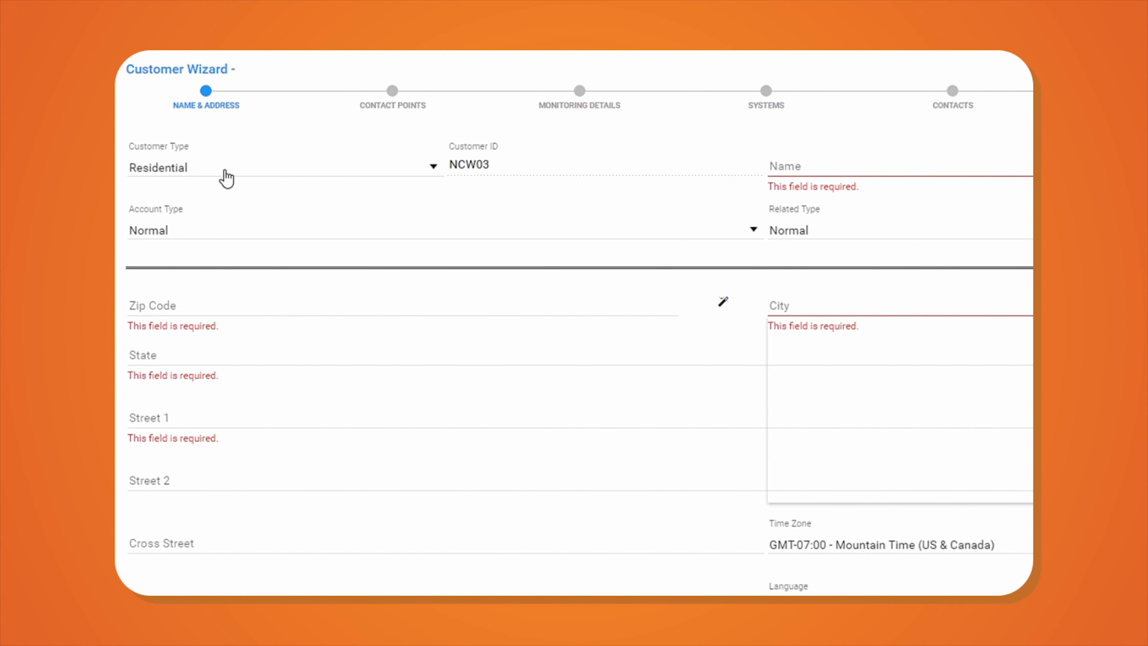
{"action": "left_click", "coordinate": [226, 178]}
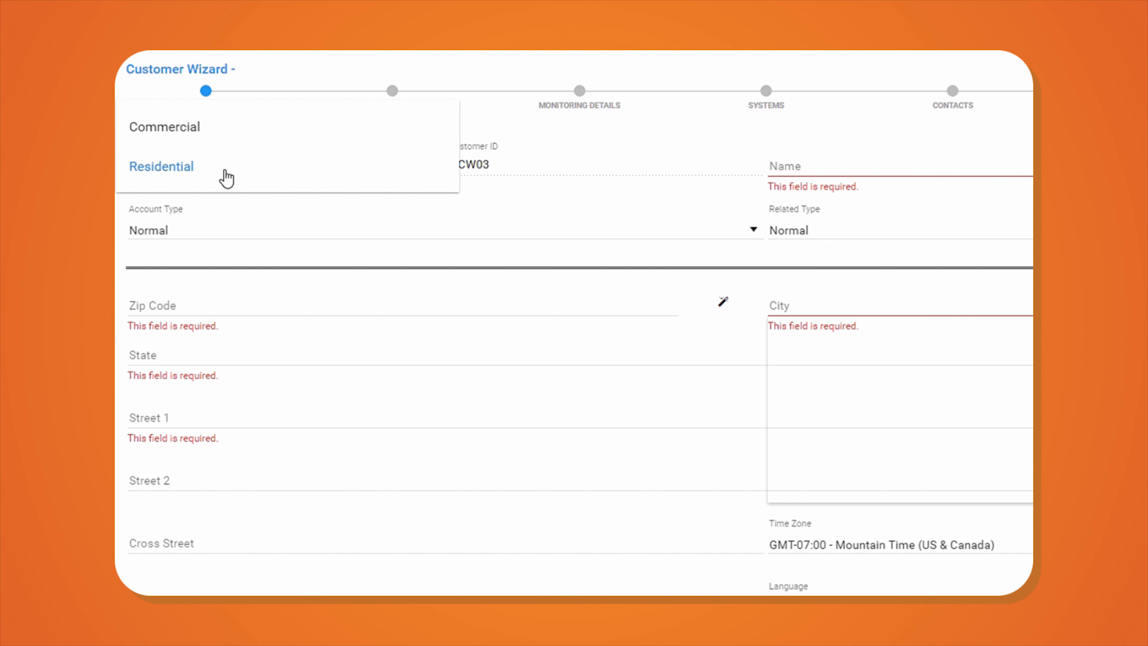
{"action": "left_click", "coordinate": [202, 134]}
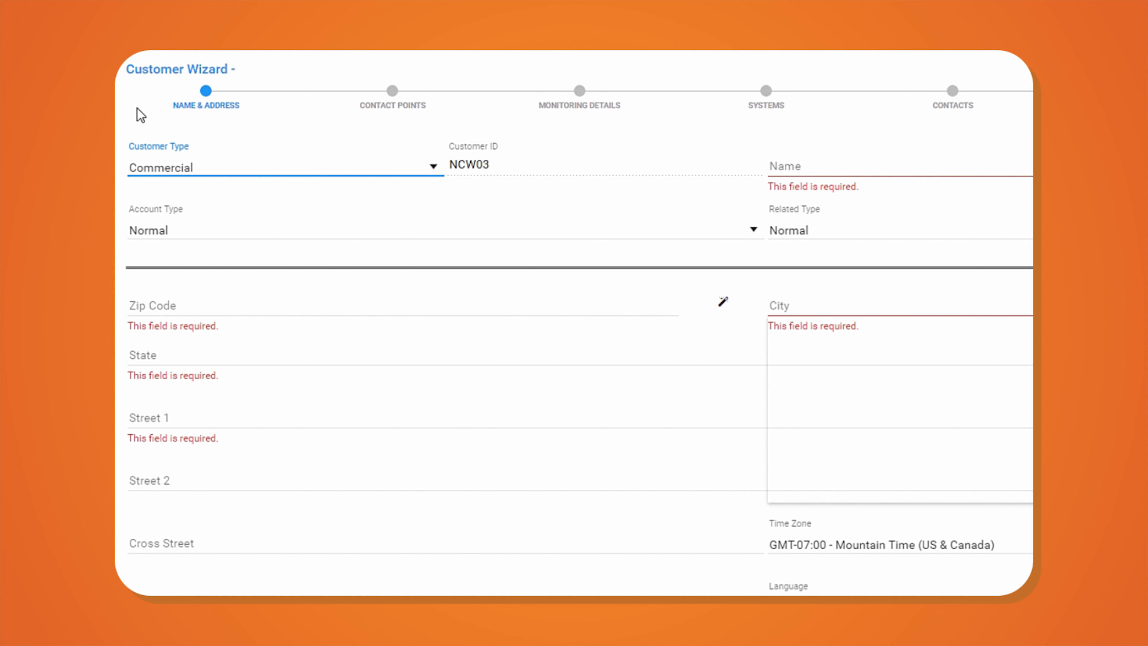
{"action": "key", "text": "Tab"}
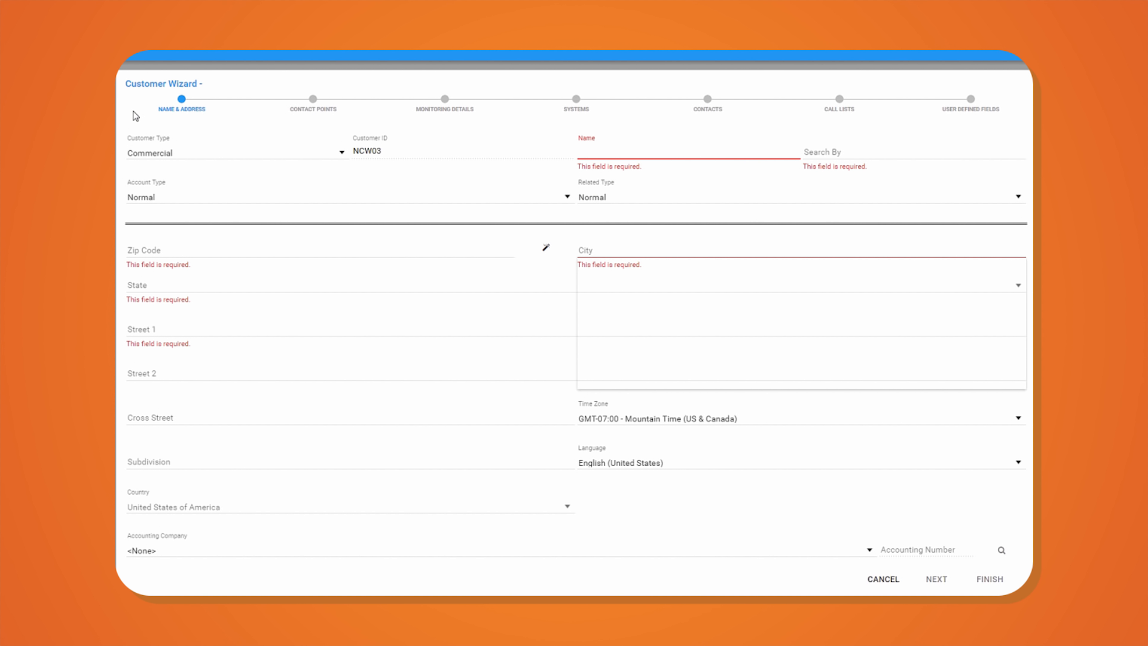
{"action": "type", "text": "New Customer Wizard 0"}
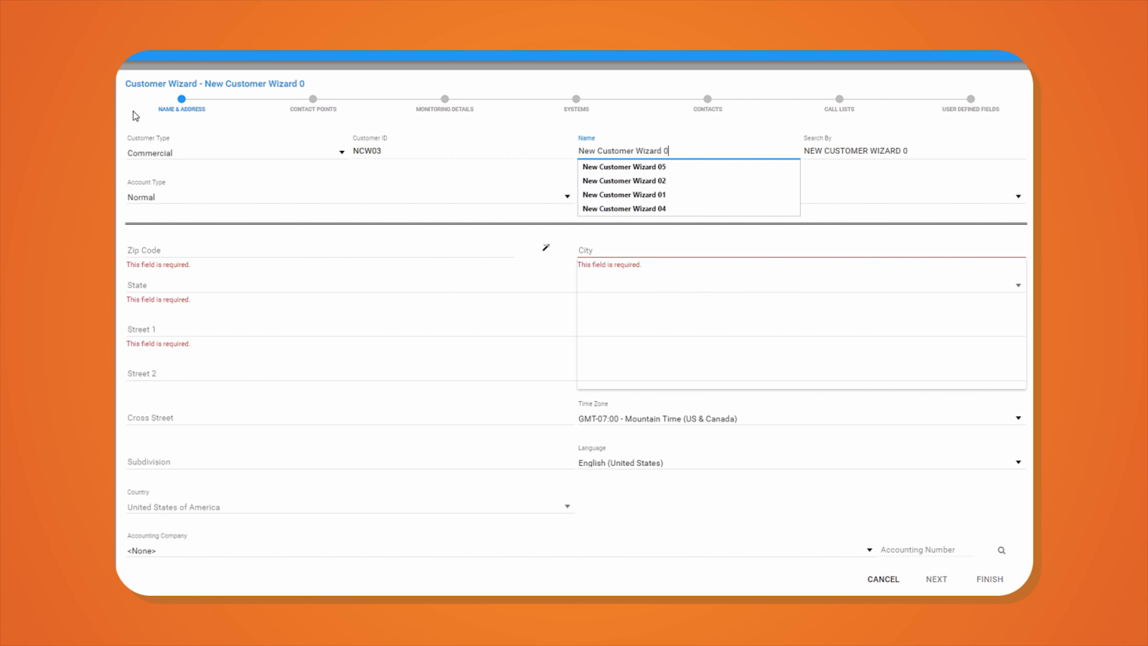
{"action": "type", "text": "3"}
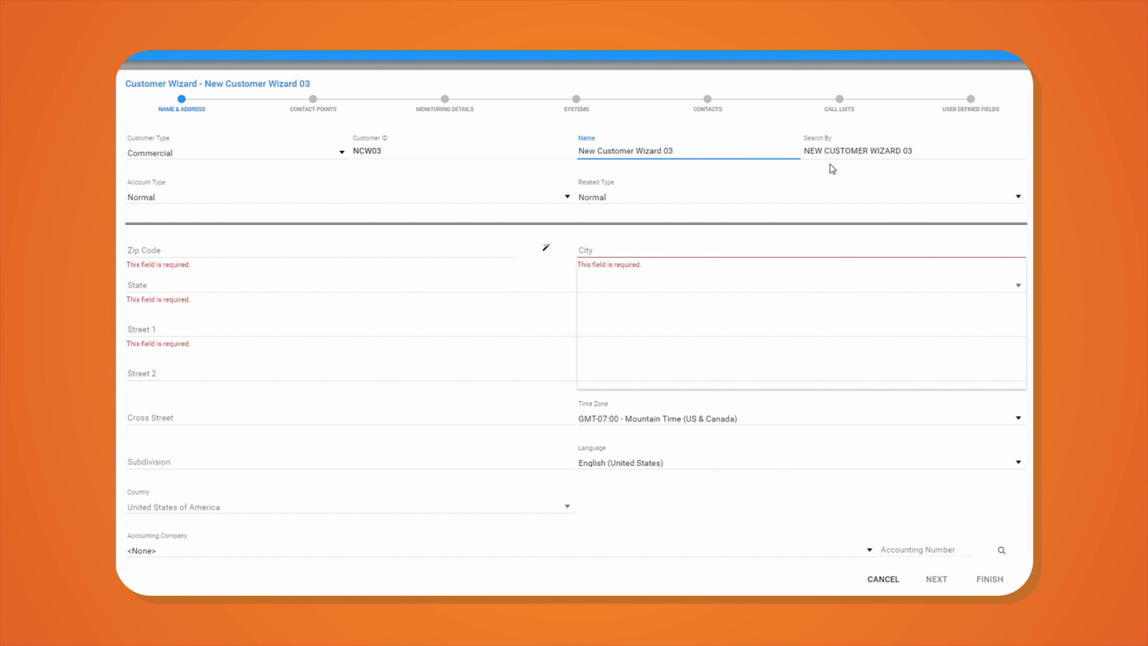
- Check the related type choices but keep Normal
{"action": "left_click", "coordinate": [463, 209]}
{"action": "left_click", "coordinate": [627, 204]}
{"action": "left_click", "coordinate": [629, 205]}
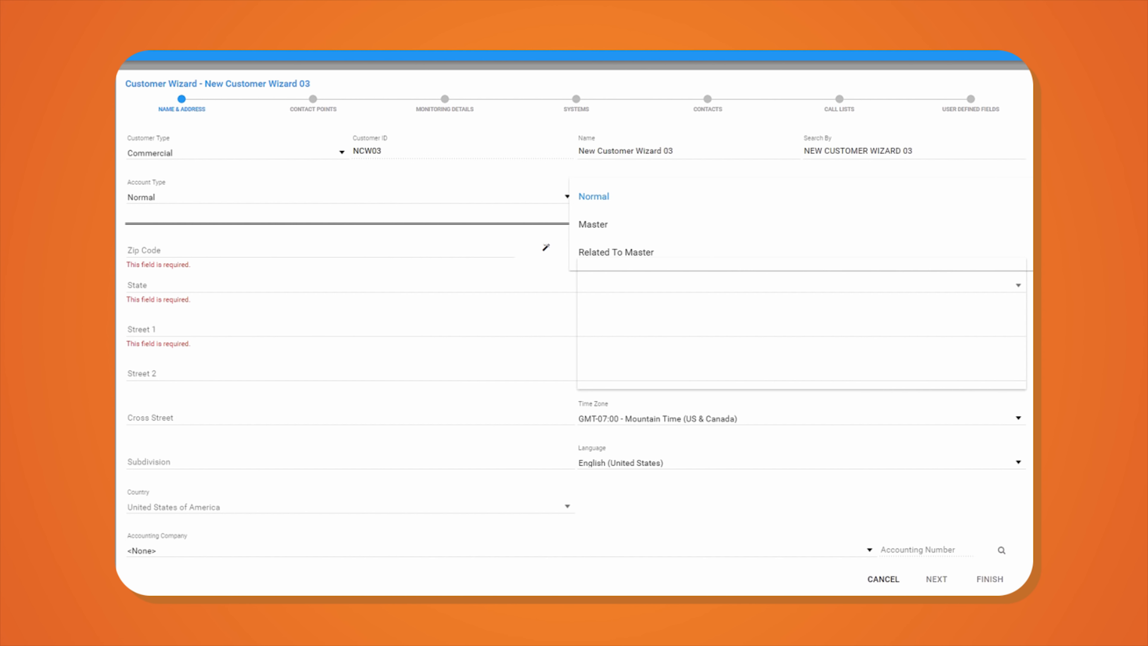
{"action": "key", "text": "Escape"}
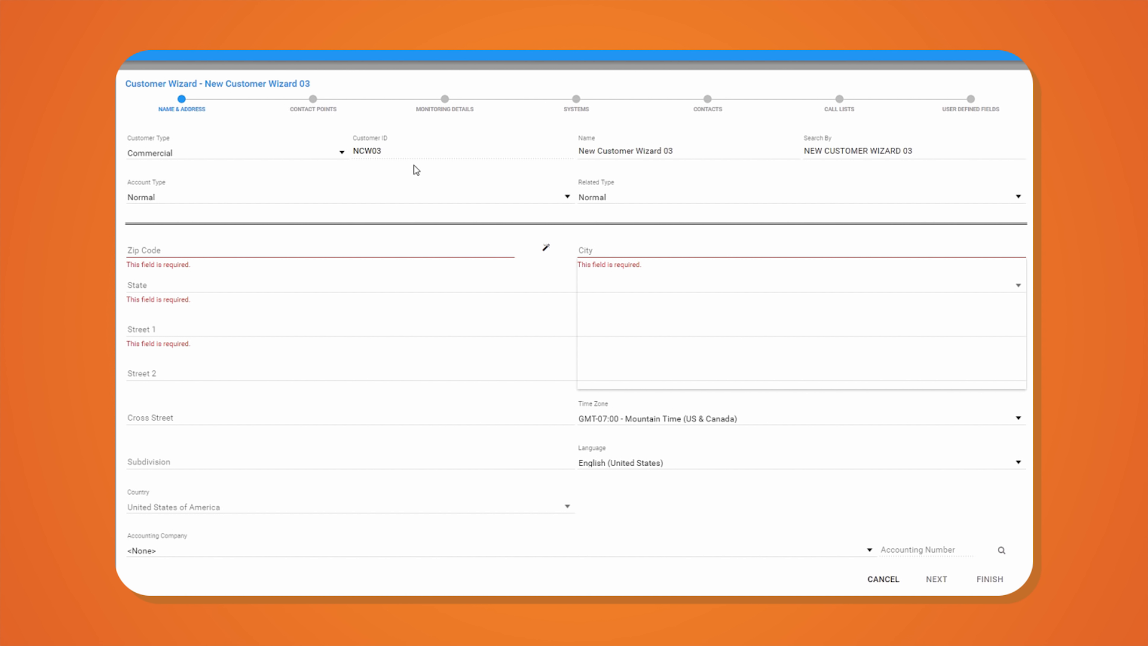
{"action": "left_click", "coordinate": [154, 250]}
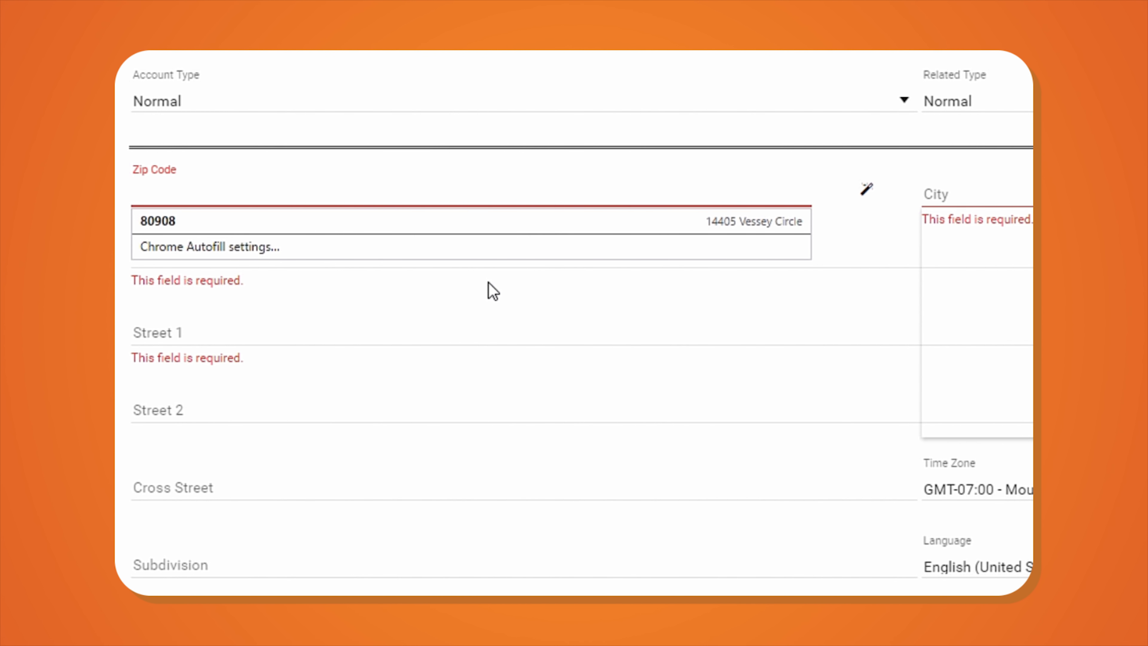
{"action": "type", "text": "22030"}
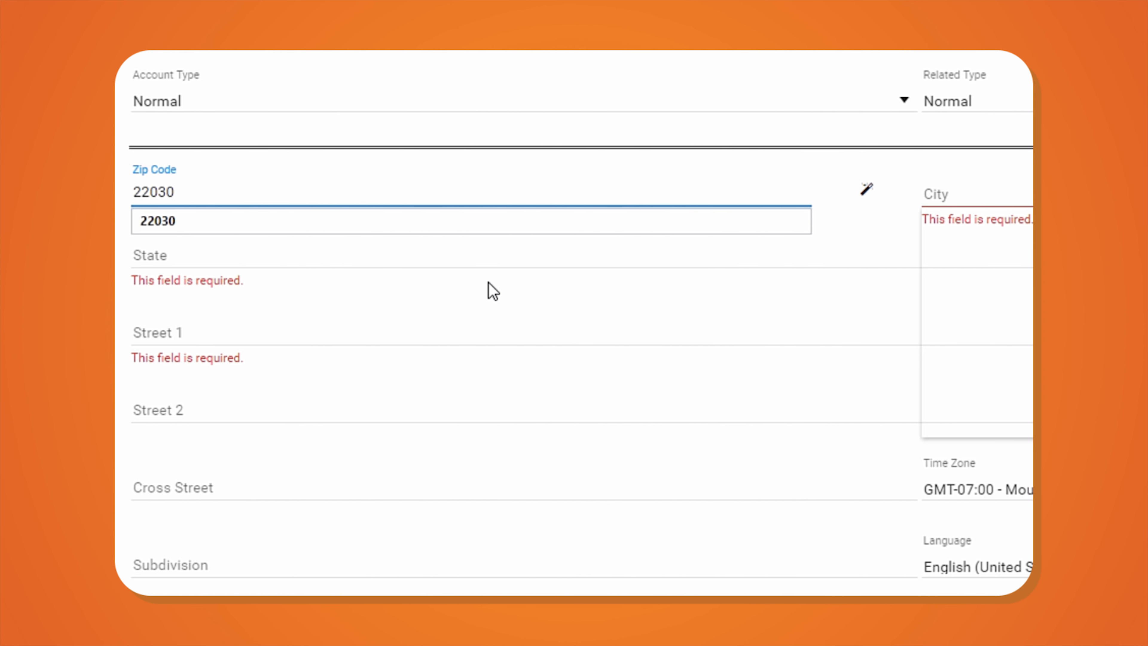
{"action": "key", "text": "Tab"}
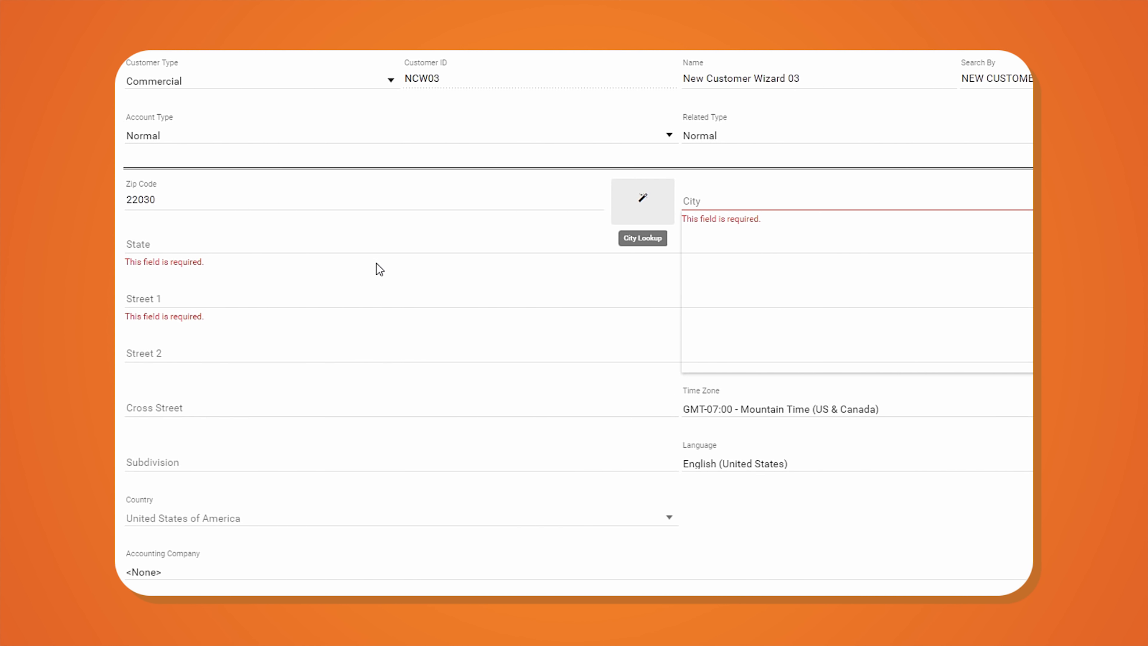
{"action": "key", "text": "Return"}
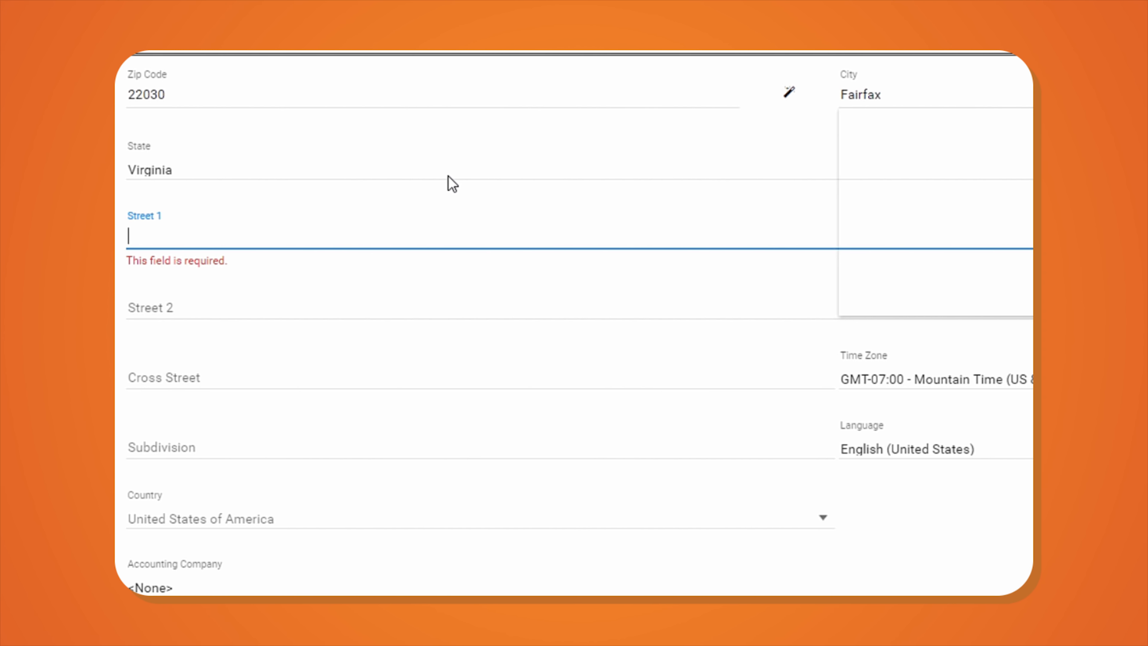
{"action": "type", "text": "10300"}
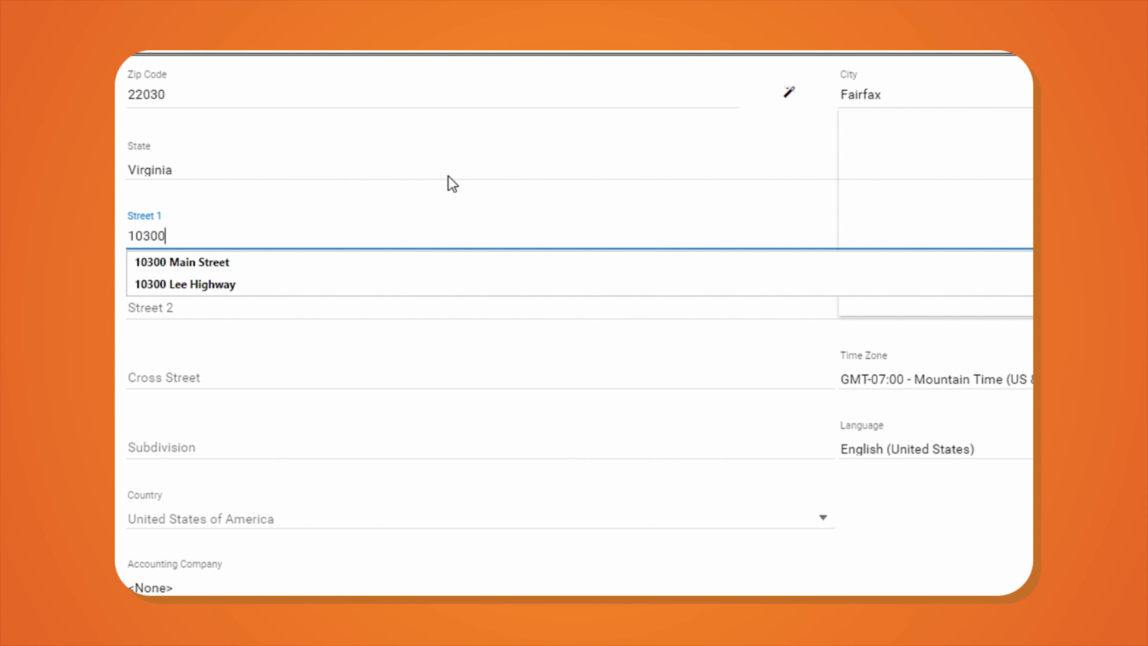
{"action": "key", "text": "Down"}
{"action": "key", "text": "Tab"}
{"action": "key", "text": "Tab"}
{"action": "key", "text": "Tab"}
{"action": "key", "text": "Tab"}
{"action": "key", "text": "Tab"}
{"action": "key", "text": "Tab"}
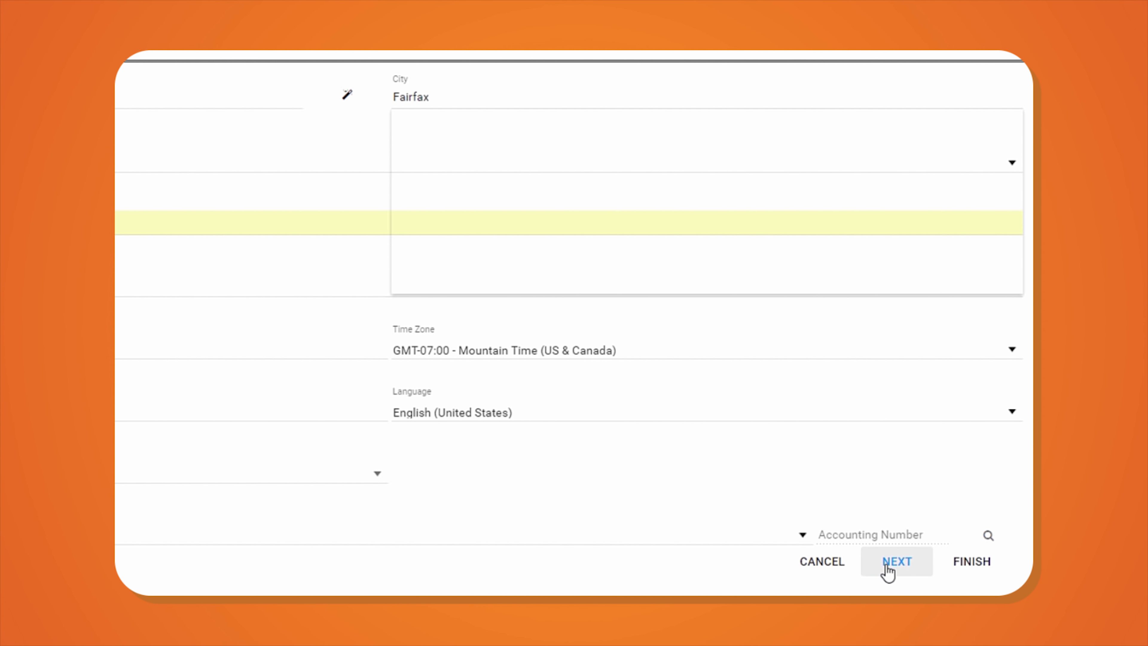
- On Contact Points, add a Site-type phone with the site's phone number and no extension
{"action": "left_click", "coordinate": [888, 570]}
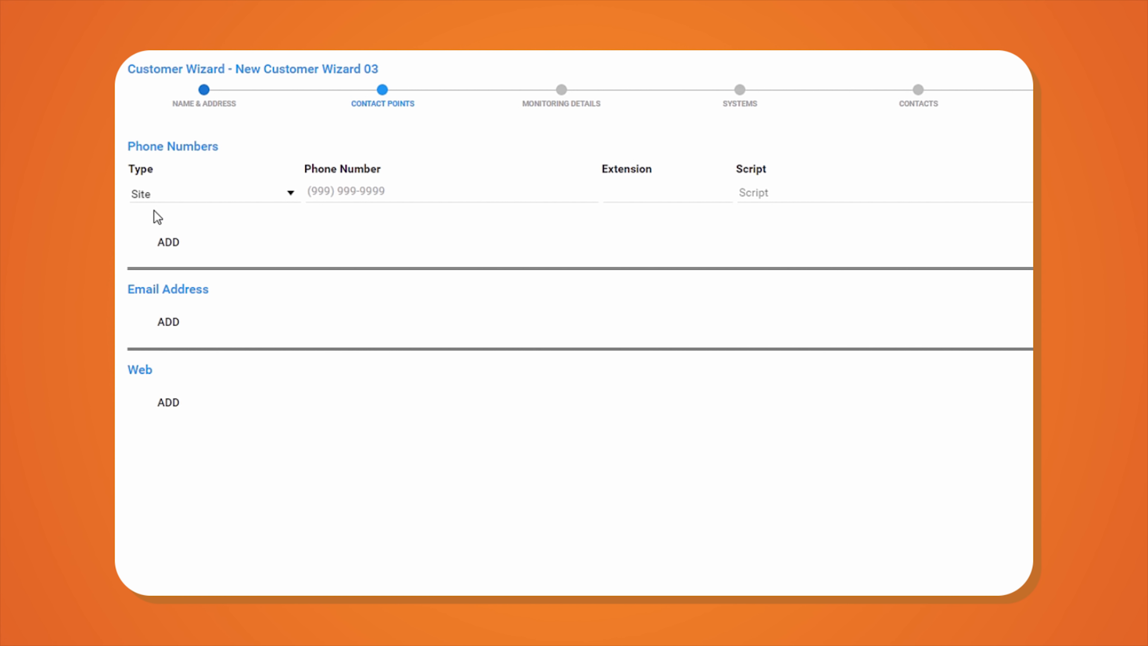
{"action": "left_click", "coordinate": [165, 203]}
{"action": "left_click", "coordinate": [165, 203]}
{"action": "left_click", "coordinate": [308, 191]}
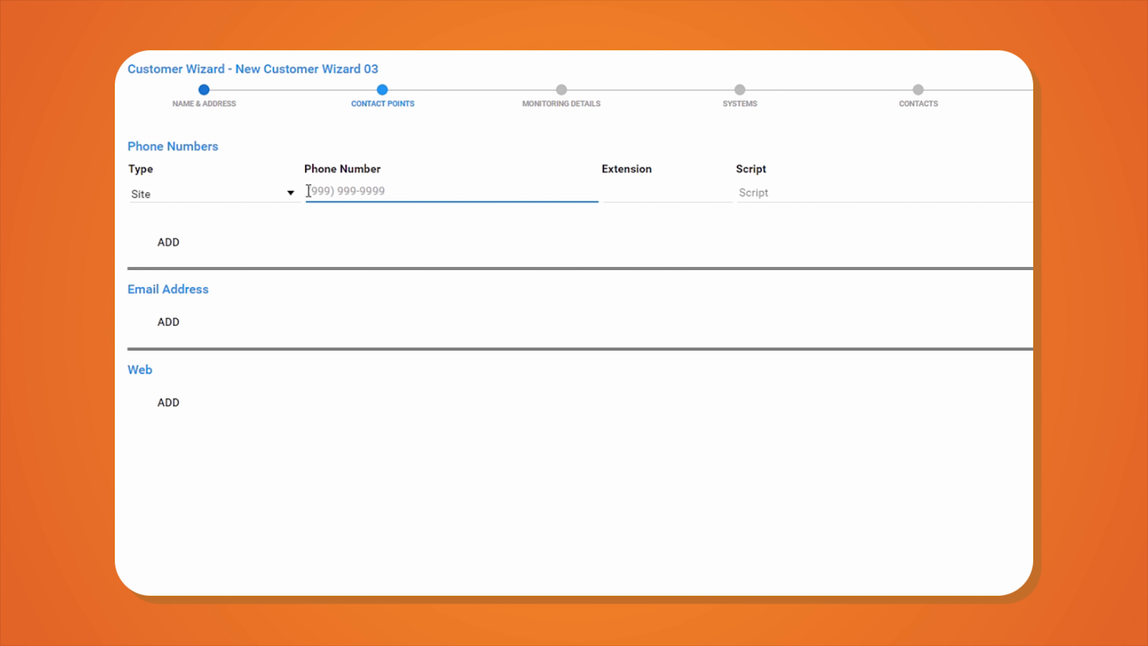
{"action": "type", "text": "703555252"}
{"action": "type", "text": "555-2525"}
{"action": "key", "text": "Tab"}
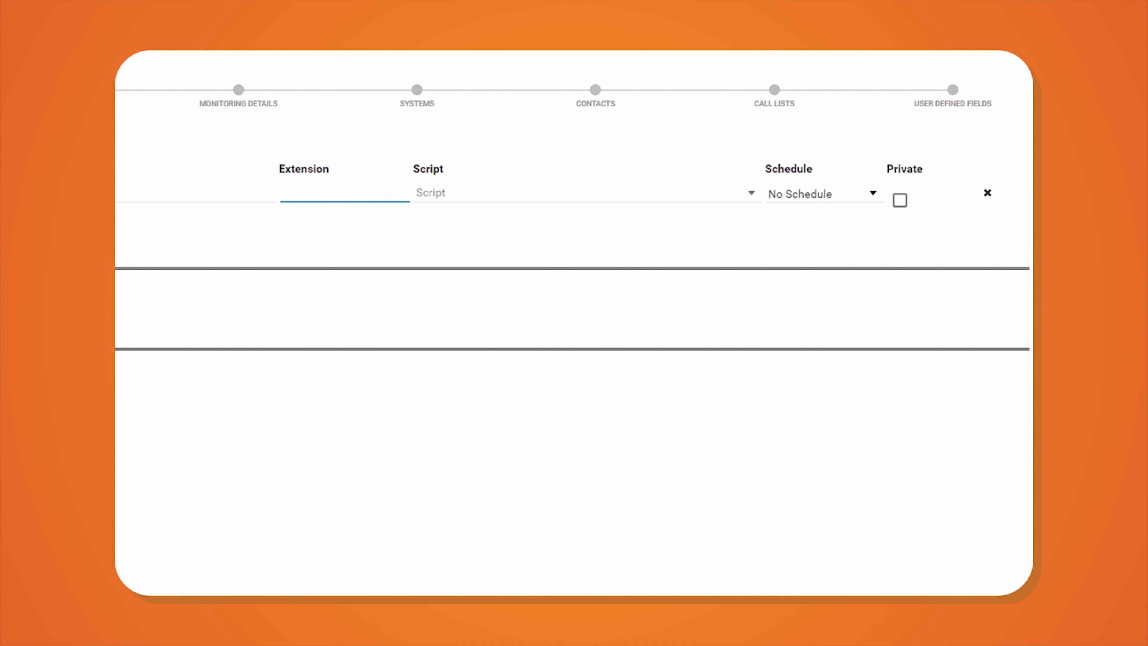
{"action": "key", "text": "Tab"}
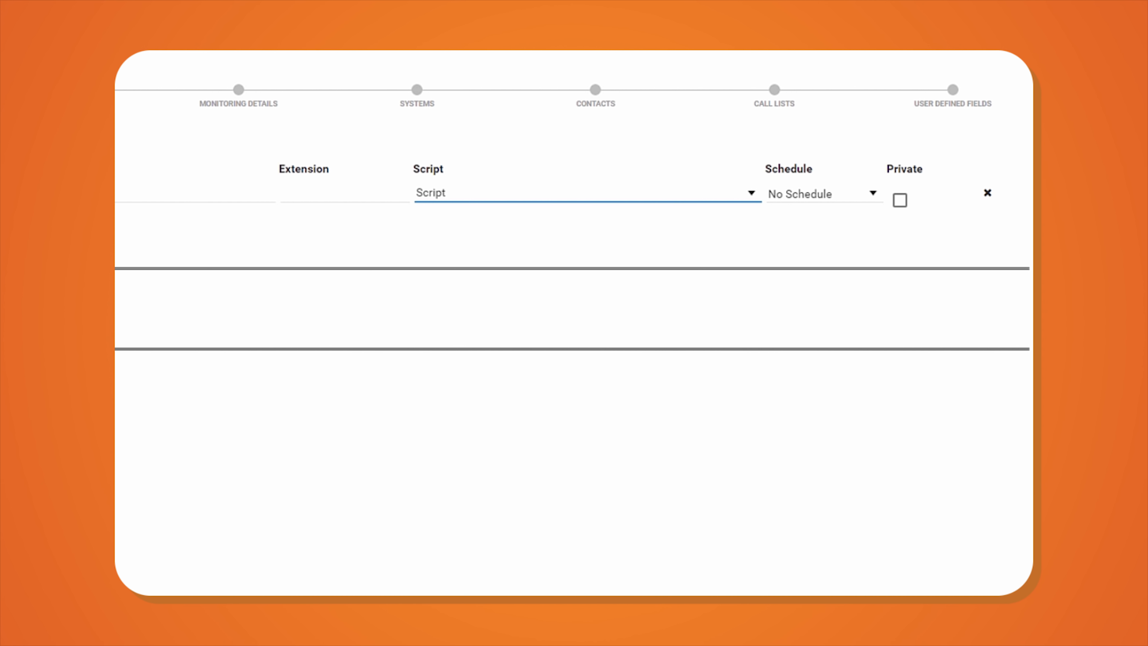
{"action": "key", "text": "Tab"}
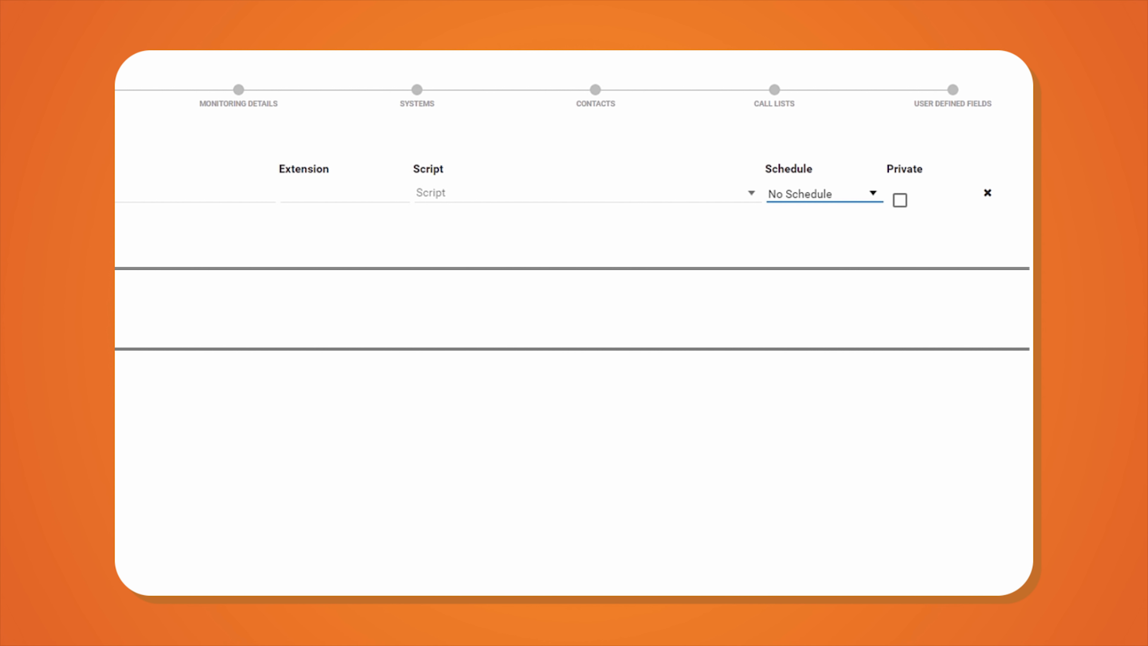
- Leave the phone on No Schedule, then start a new schedule from the schedule dropdown
{"action": "left_click", "coordinate": [874, 199]}
{"action": "left_click", "coordinate": [874, 199]}
{"action": "key", "text": "Tab"}
{"action": "left_click", "coordinate": [874, 199]}
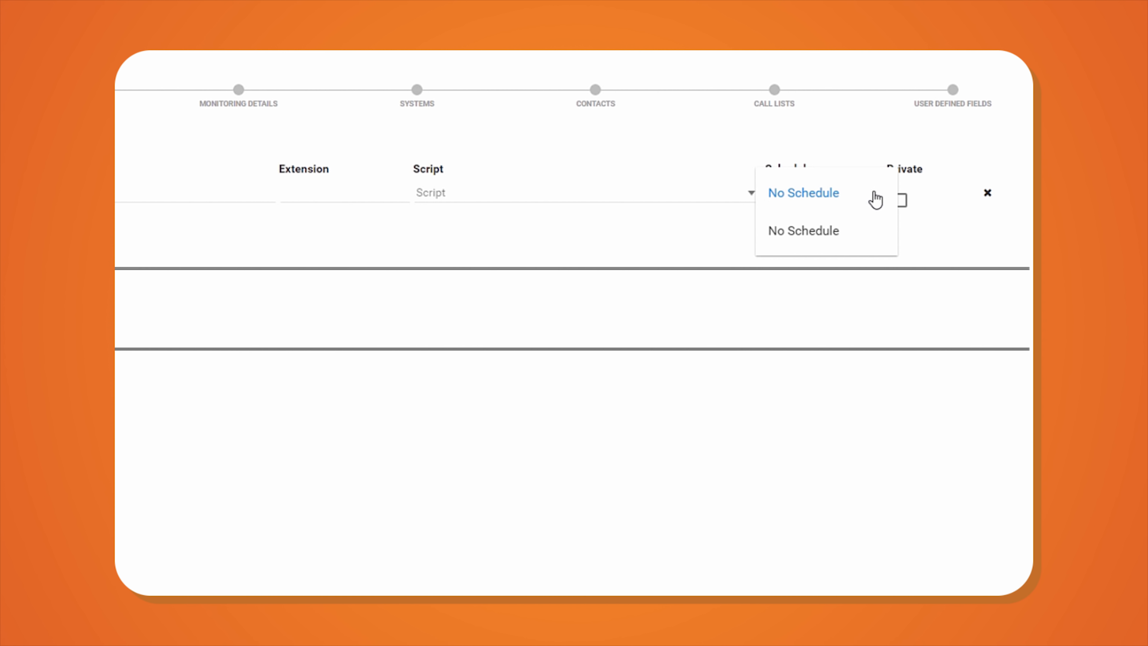
{"action": "left_click", "coordinate": [825, 233]}
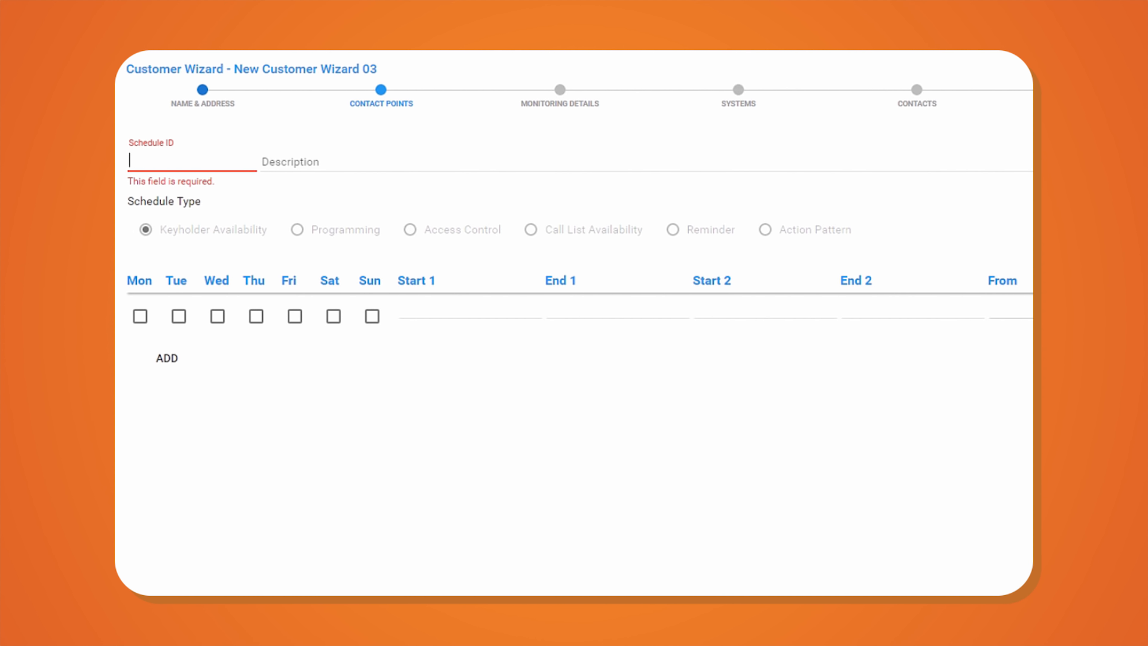
- Create schedule DAYS, described 'Daytime', with a 06:00–19:00 time range
{"action": "type", "text": "DAYS"}
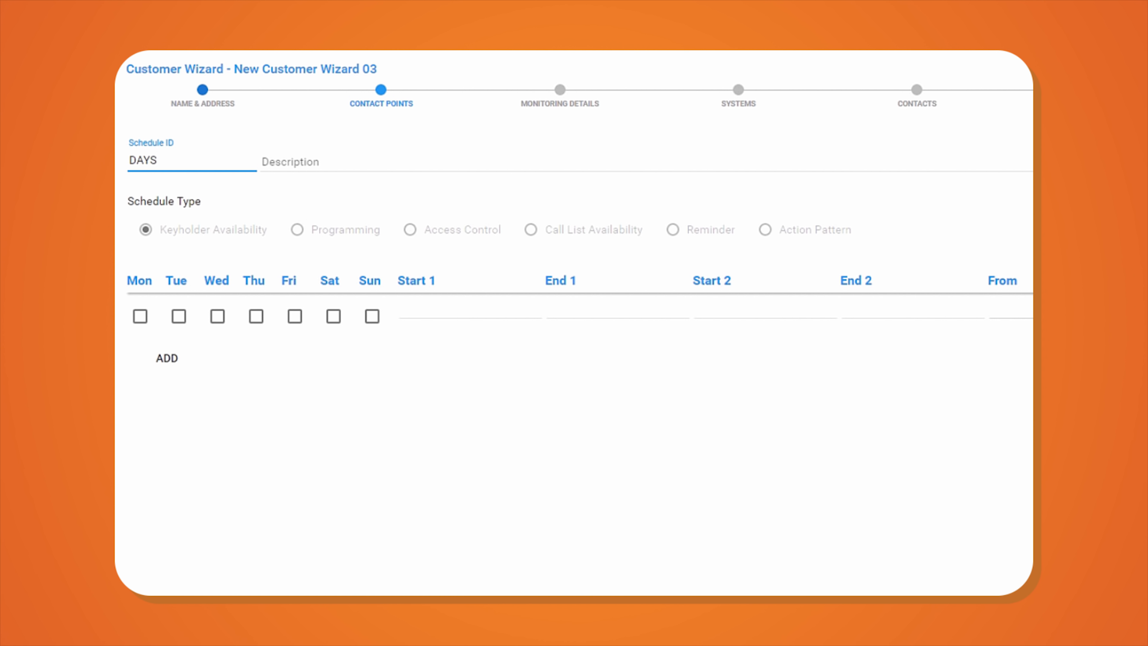
{"action": "key", "text": "Tab"}
{"action": "type", "text": "Daytime"}
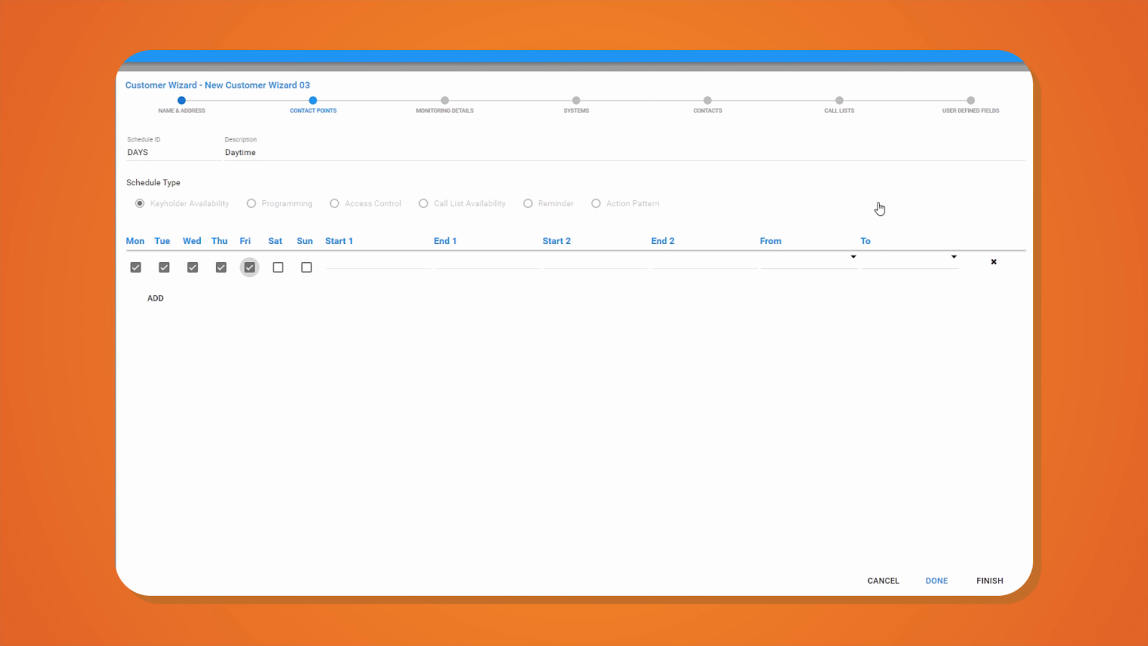
{"action": "key", "text": "Tab"}
{"action": "key", "text": "Tab"}
{"action": "key", "text": "Tab"}
{"action": "type", "text": "06:00"}
{"action": "key", "text": "Tab"}
{"action": "type", "text": "19:00"}
{"action": "key", "text": "Tab"}
{"action": "key", "text": "Tab"}
{"action": "key", "text": "Tab"}
- Add a Saturday row running 08:00–22:00 and save the schedule
{"action": "key", "text": "Tab"}
{"action": "key", "text": "Tab"}
{"action": "key", "text": "Tab"}
{"action": "key", "text": "Return"}
{"action": "key", "text": "Tab"}
{"action": "key", "text": "Tab"}
{"action": "key", "text": "Tab"}
{"action": "key", "text": "Tab"}
{"action": "key", "text": "Tab"}
{"action": "key", "text": "space"}
{"action": "key", "text": "Tab"}
{"action": "key", "text": "Tab"}
{"action": "type", "text": "08:00"}
{"action": "key", "text": "Tab"}
{"action": "type", "text": "22:00"}
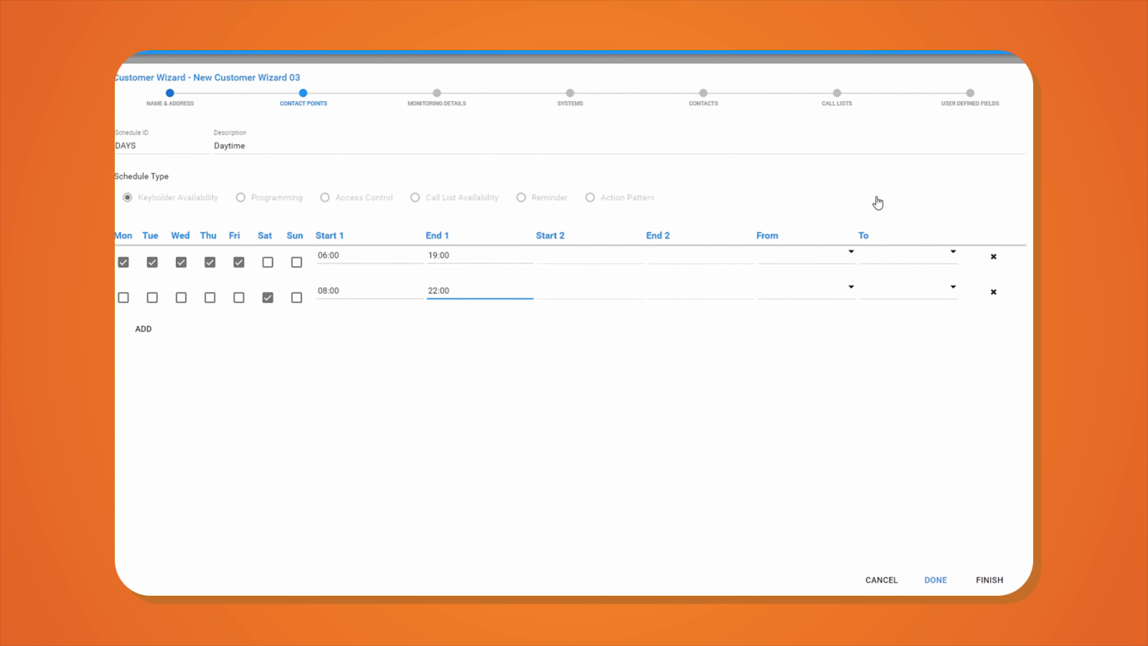
{"action": "left_click", "coordinate": [906, 560]}
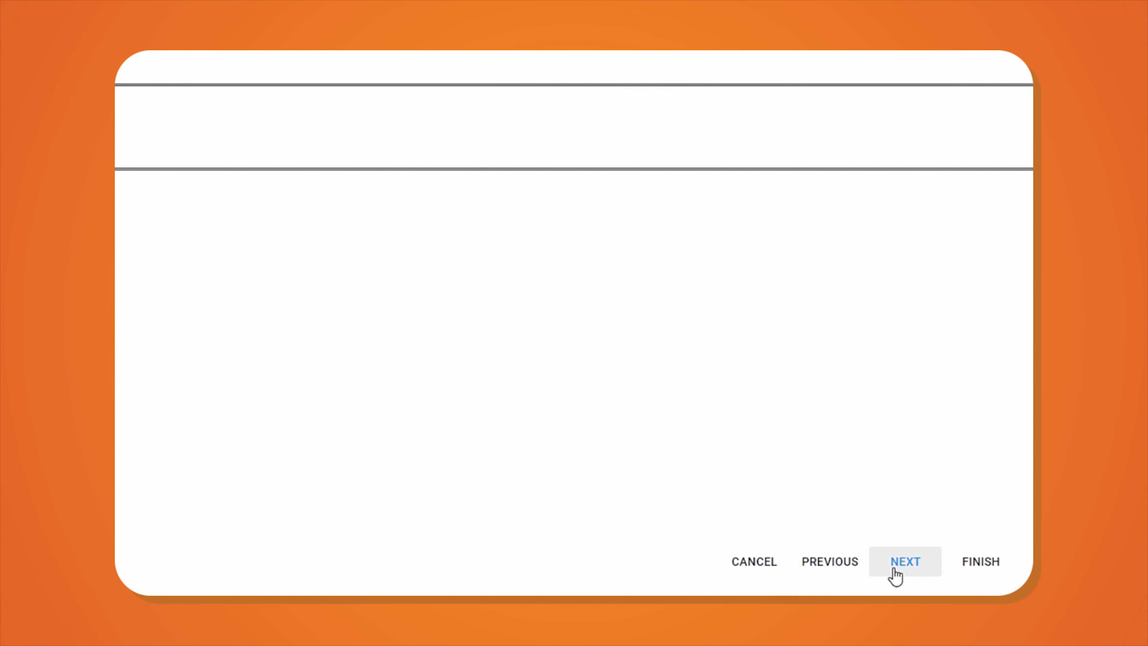
- On Monitoring Details, keep Group Code None, show all option explanations, then collapse Ignore Aborts
{"action": "left_click", "coordinate": [895, 572]}
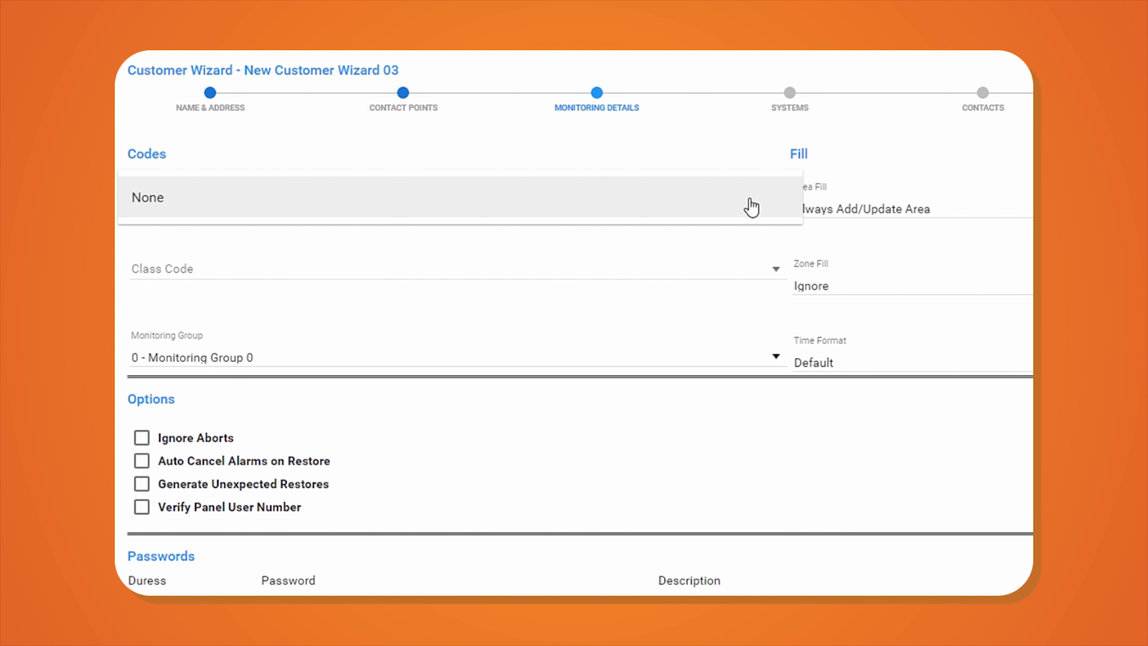
{"action": "left_click", "coordinate": [751, 206]}
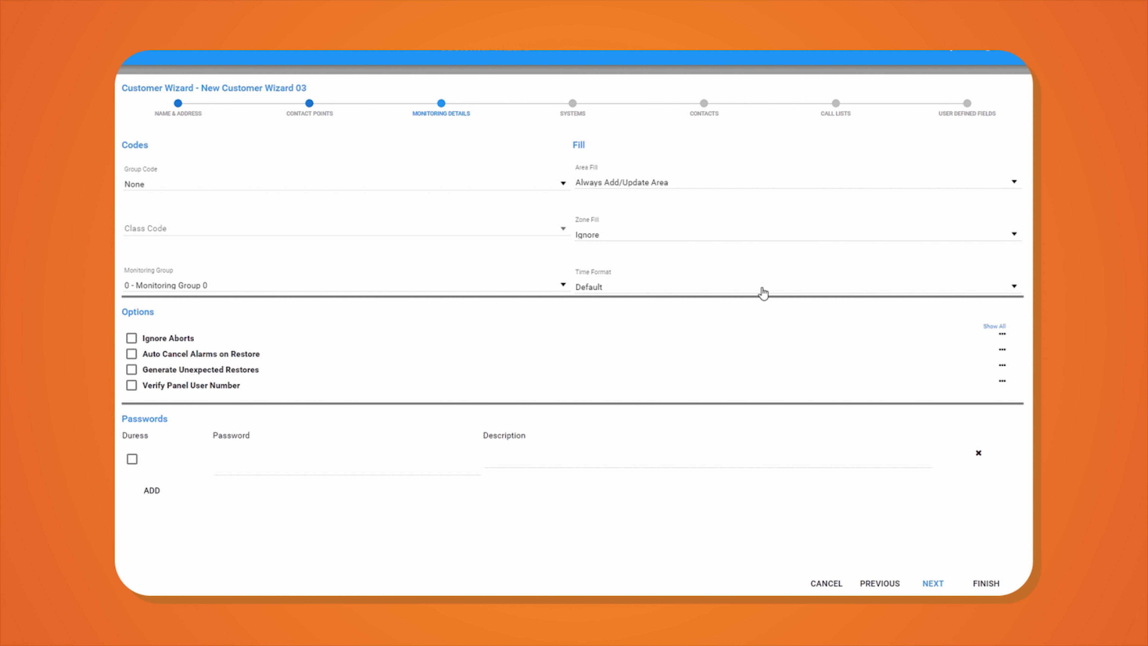
{"action": "left_click", "coordinate": [995, 327]}
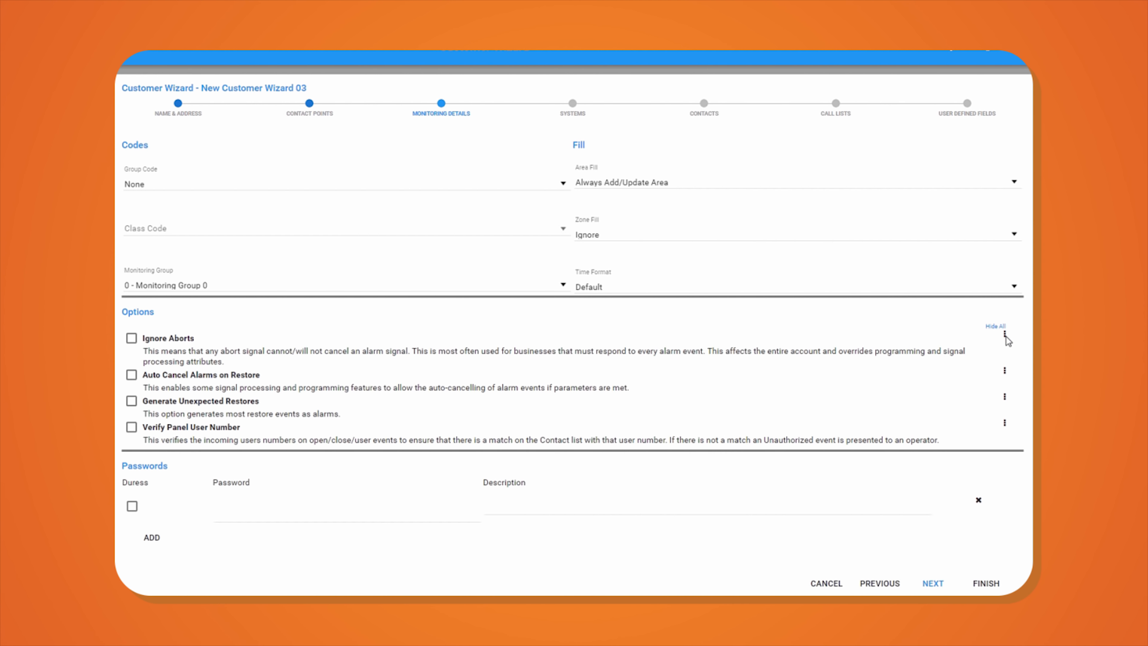
{"action": "left_click", "coordinate": [1003, 335]}
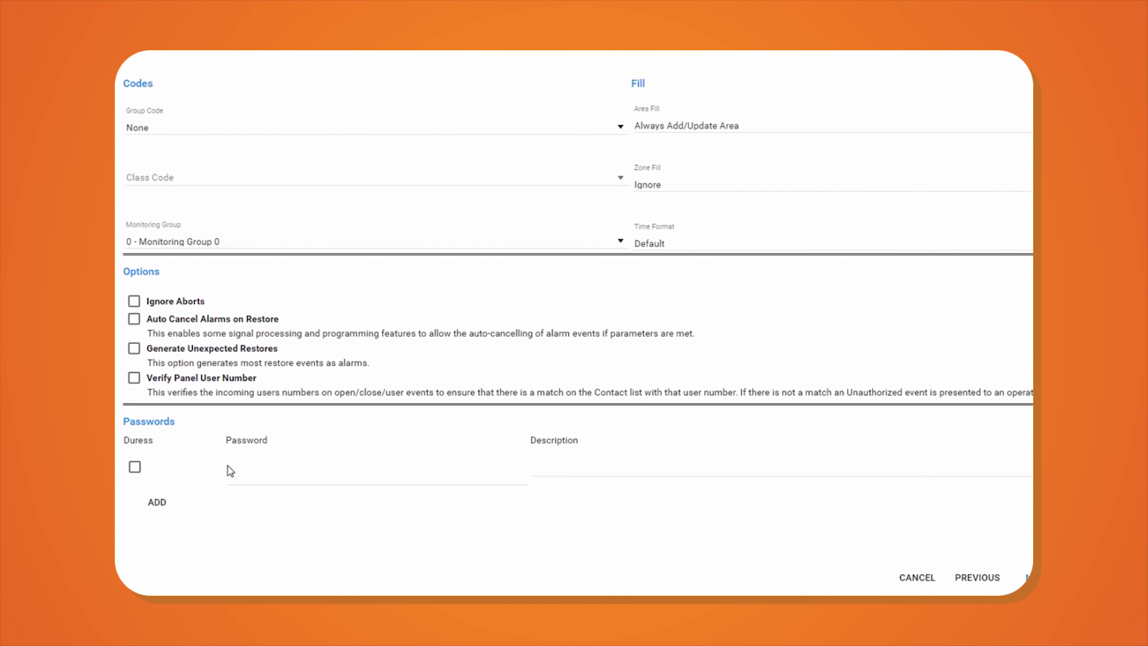
- Add an account password with the description 'All Okay'
{"action": "left_click", "coordinate": [221, 485]}
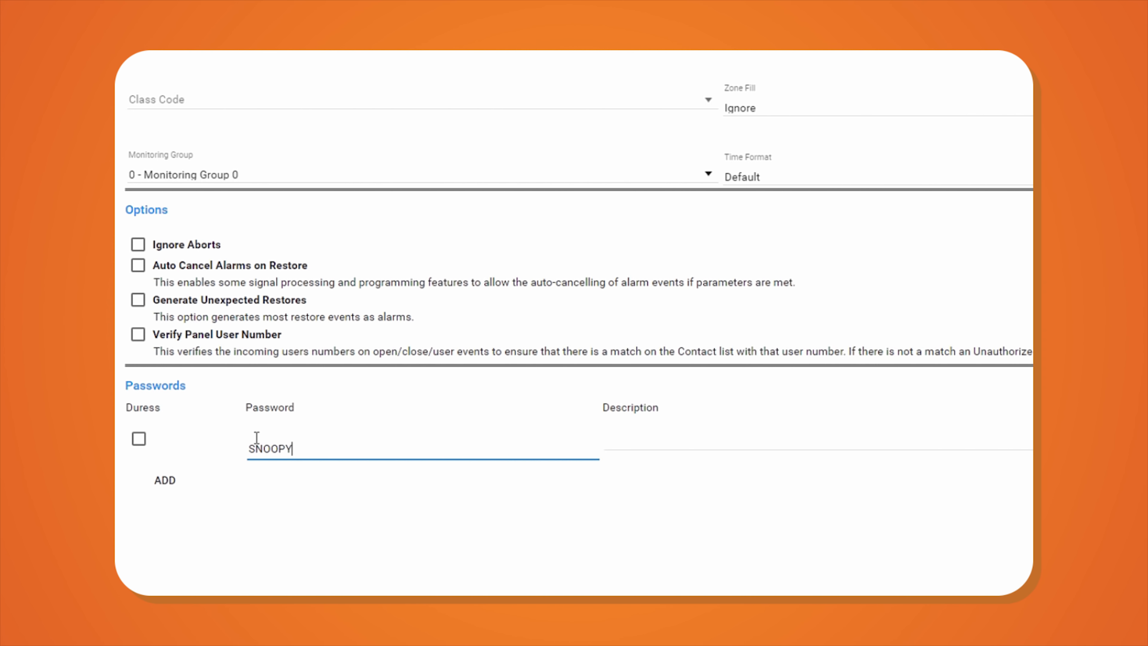
{"action": "key", "text": "Tab"}
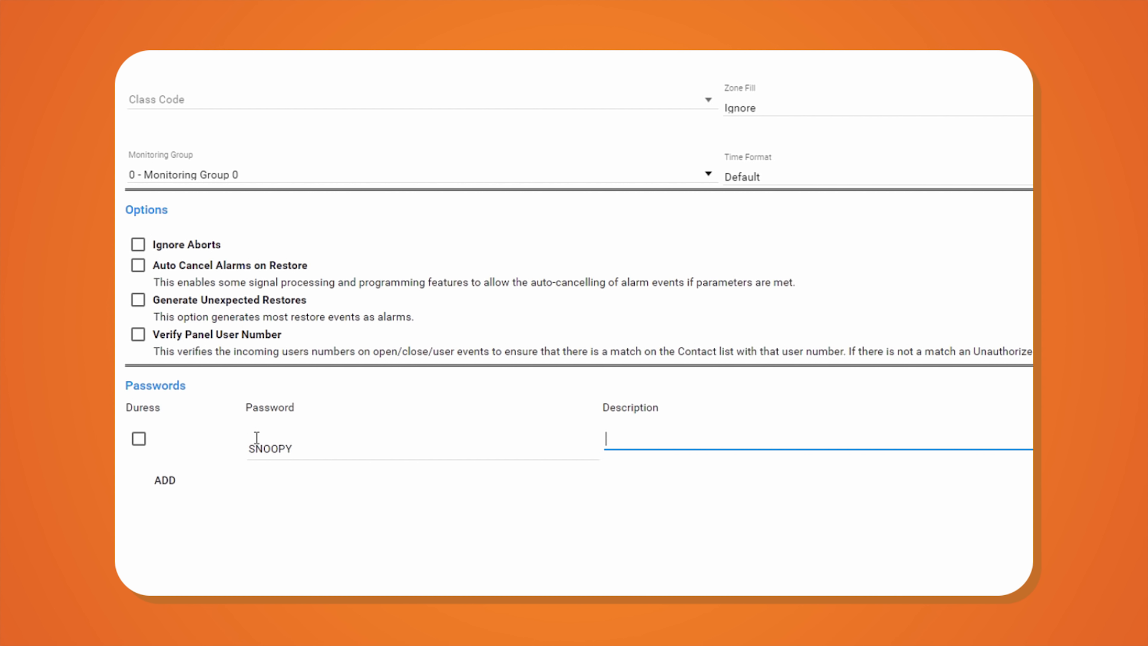
{"action": "key", "text": "Tab"}
- Add a duress password described 'Stress code.' and continue to the Systems step
{"action": "key", "text": "Return"}
{"action": "key", "text": "space"}
{"action": "key", "text": "Tab"}
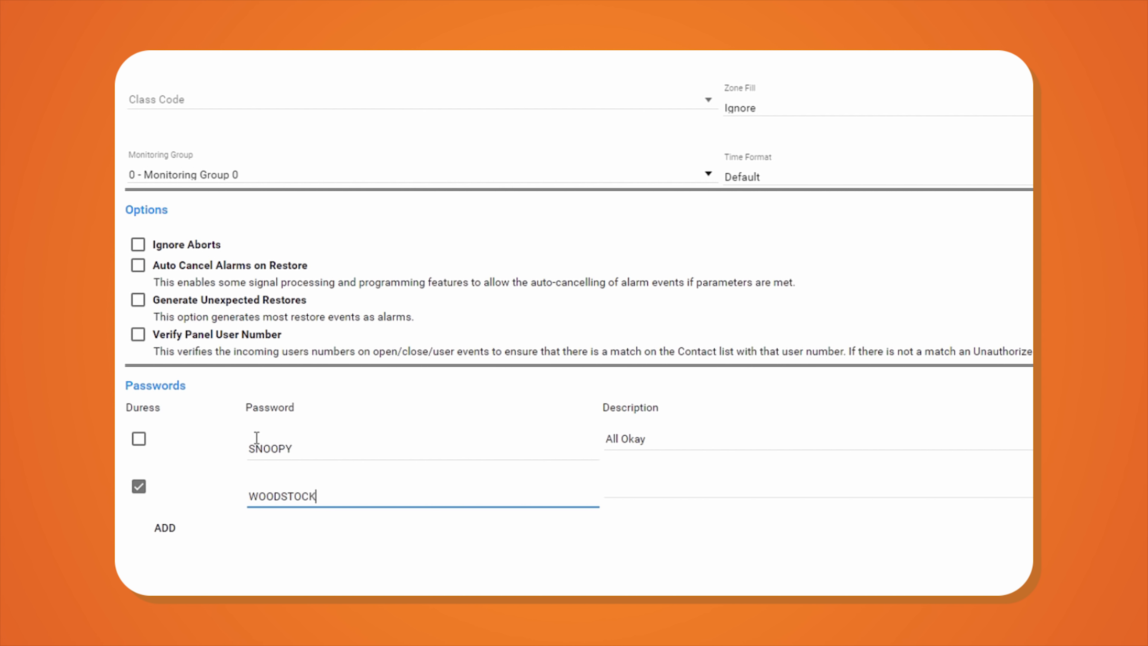
{"action": "key", "text": "Tab"}
{"action": "type", "text": "Stress "}
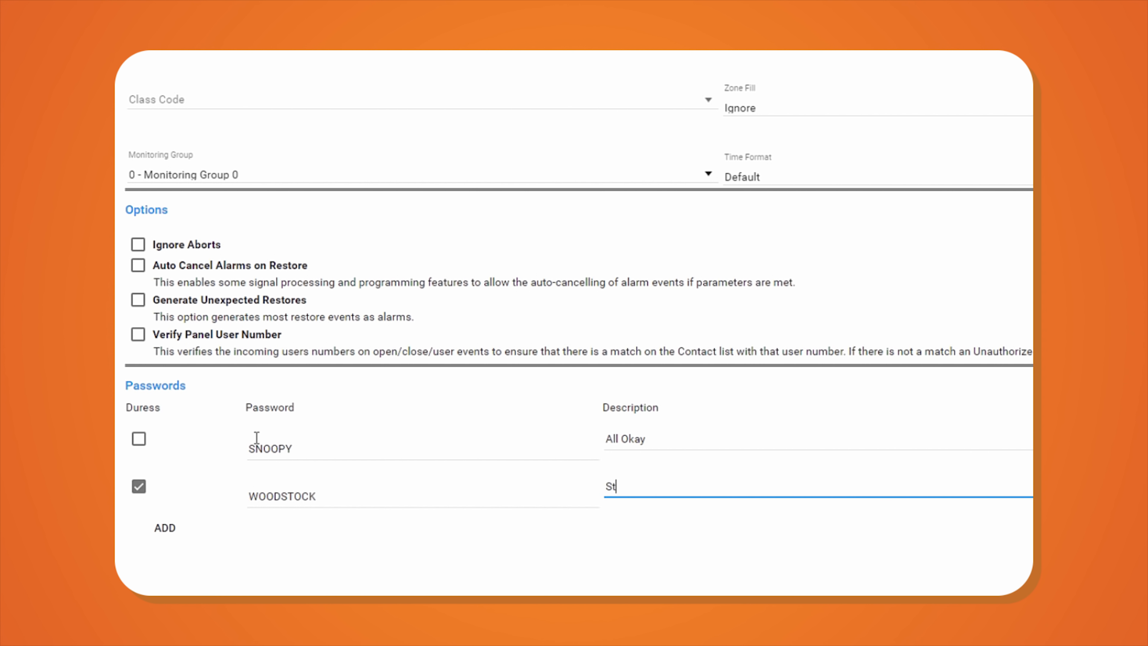
{"action": "type", "text": "code."}
{"action": "key", "text": "Tab"}
{"action": "key", "text": "Return"}
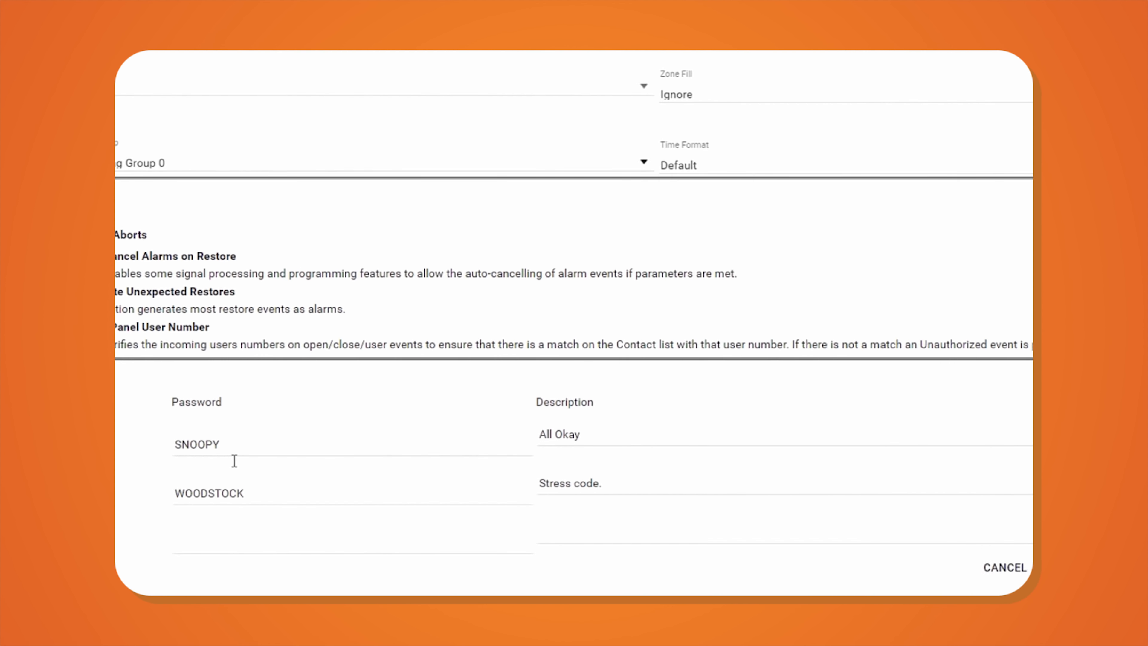
{"action": "left_click", "coordinate": [920, 565]}
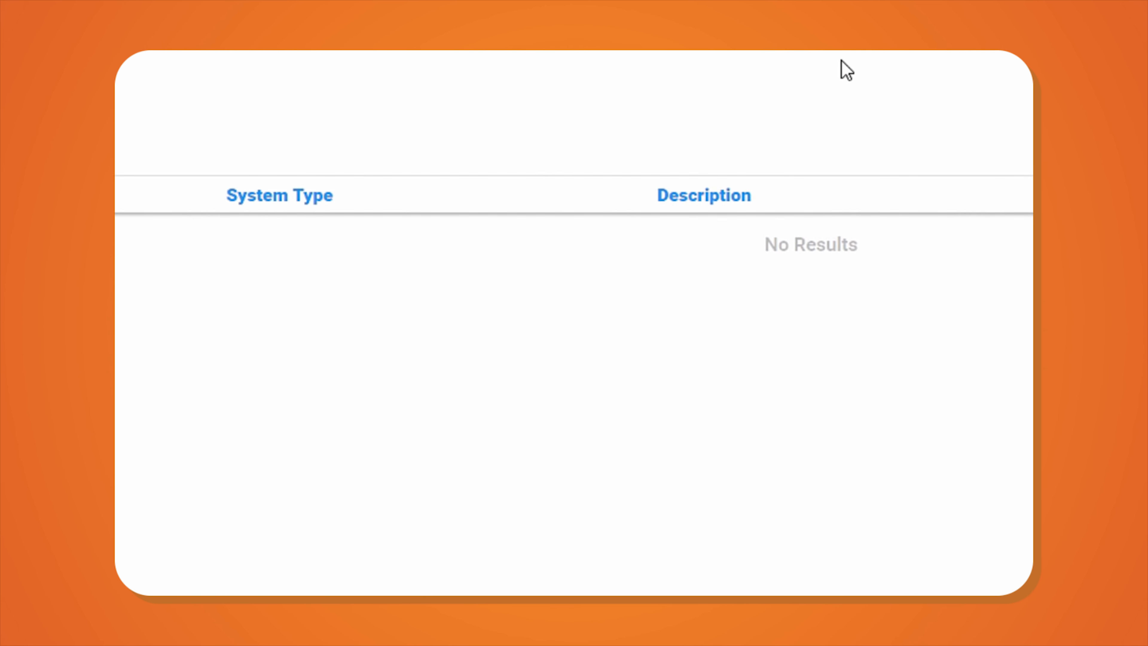
- Add 'System 1' with Alarms Only monitoring and a blank panel type, then continue to TXS
{"action": "left_click", "coordinate": [185, 251]}
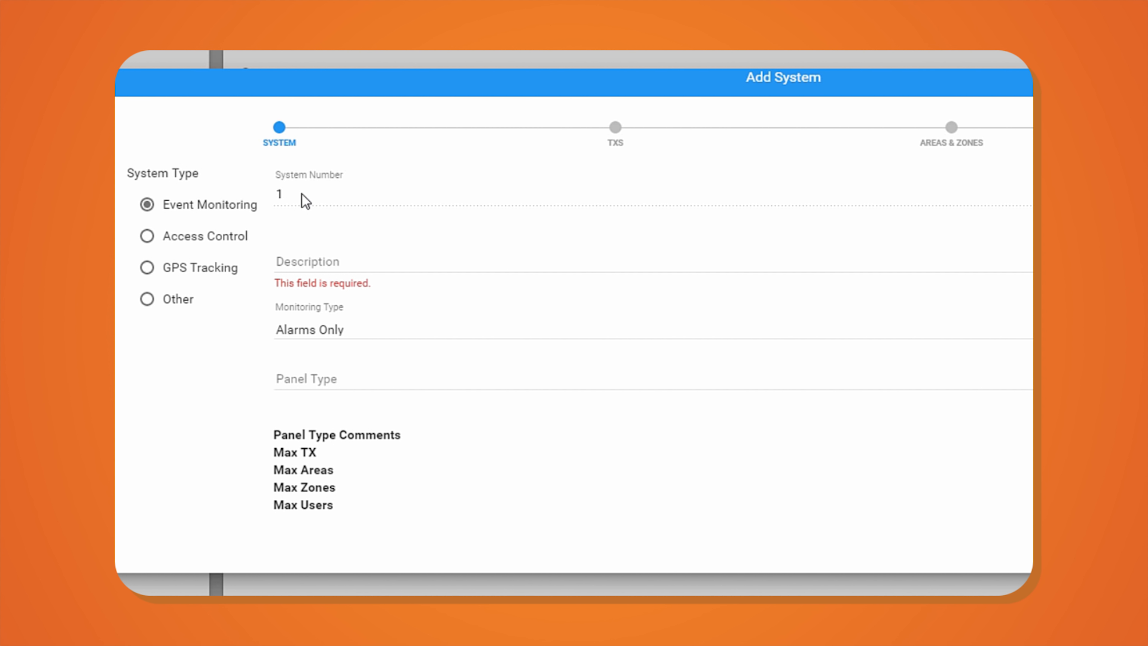
{"action": "left_click", "coordinate": [308, 261]}
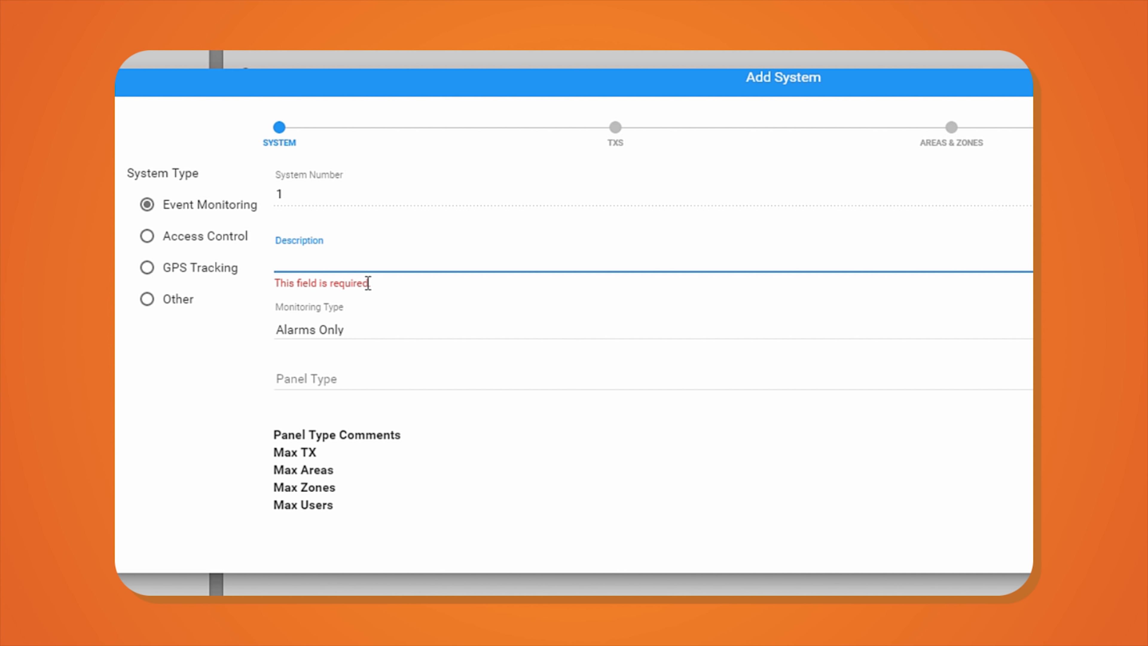
{"action": "type", "text": "Syste"}
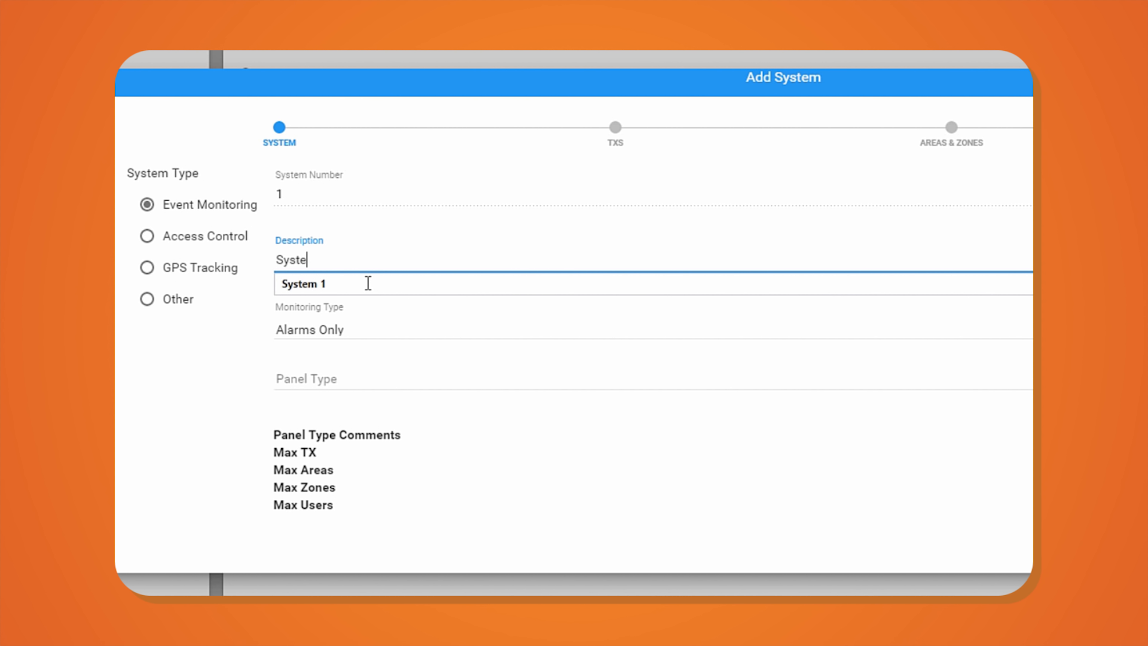
{"action": "type", "text": "m 1"}
{"action": "key", "text": "Tab"}
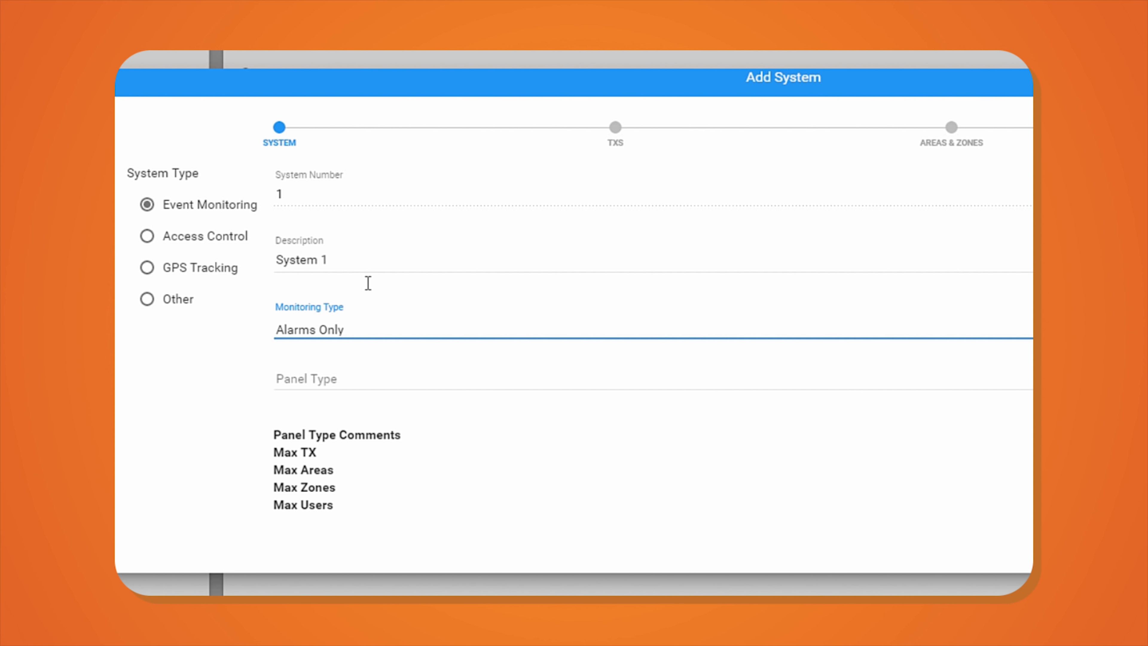
{"action": "left_click", "coordinate": [368, 330]}
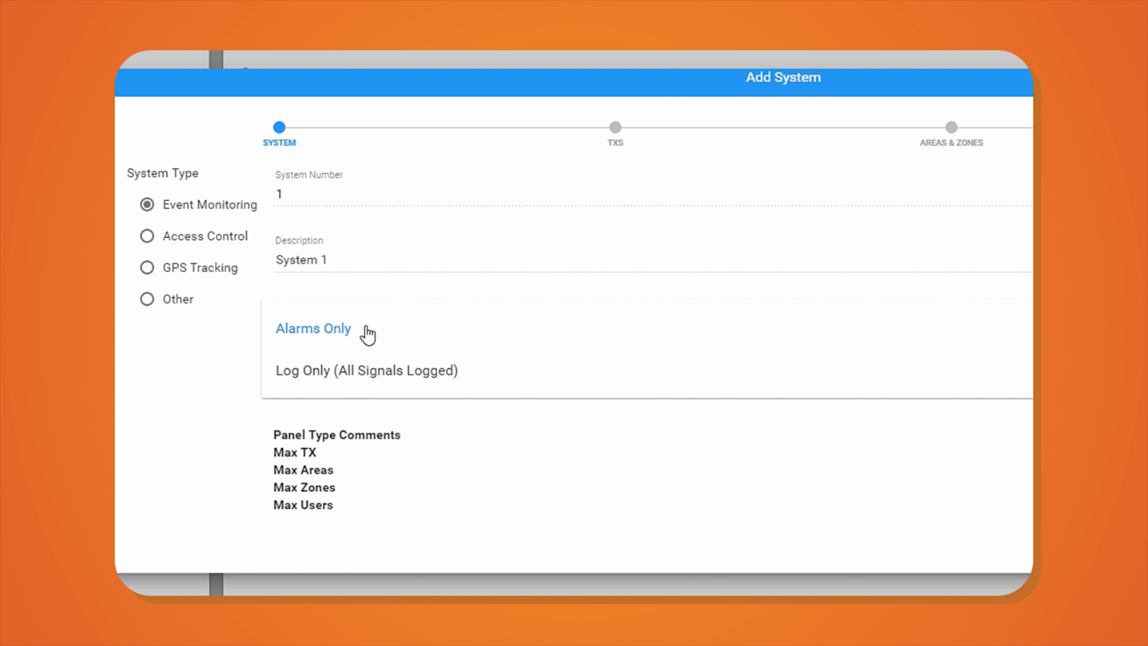
{"action": "left_click", "coordinate": [368, 334]}
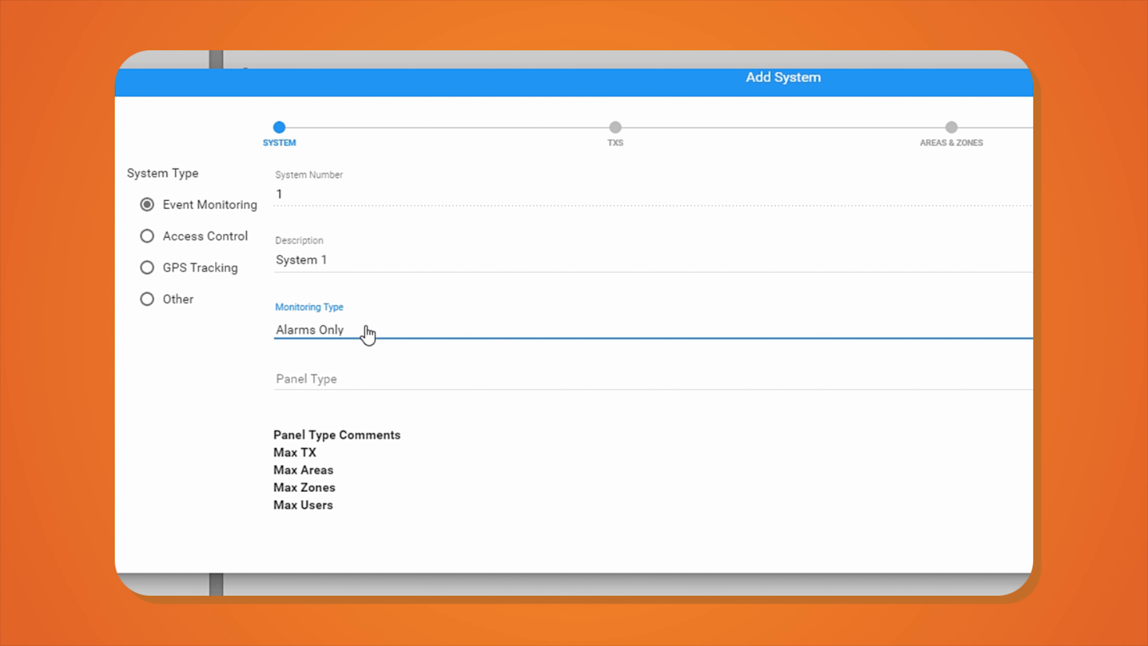
{"action": "left_click", "coordinate": [385, 385]}
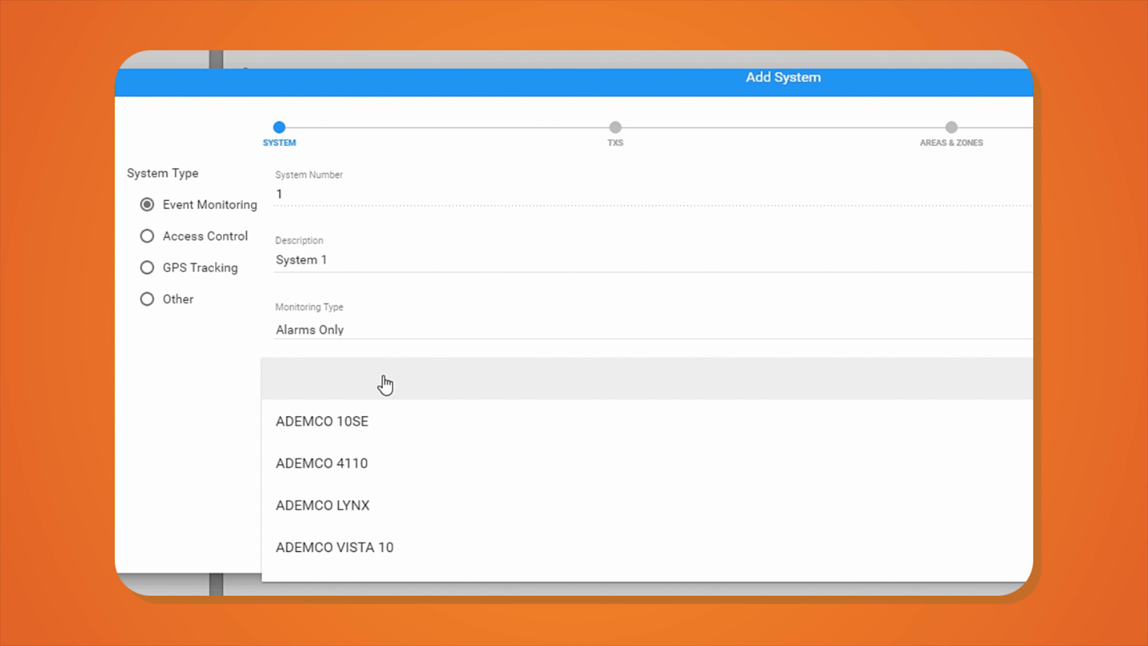
{"action": "left_click", "coordinate": [385, 385]}
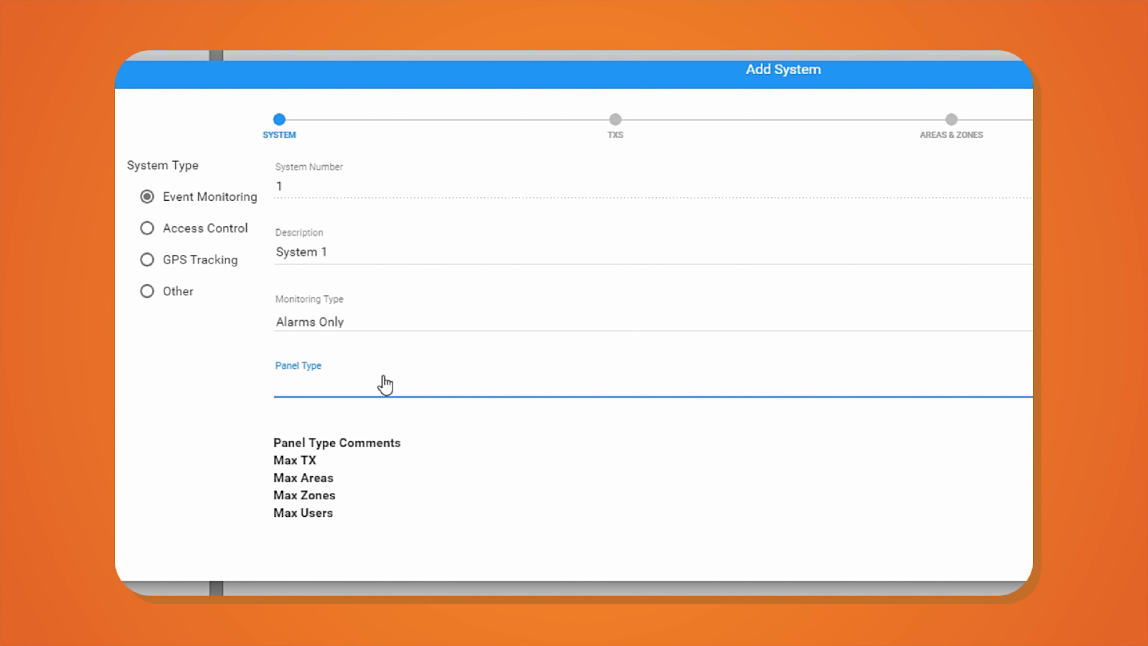
{"action": "left_click", "coordinate": [973, 582]}
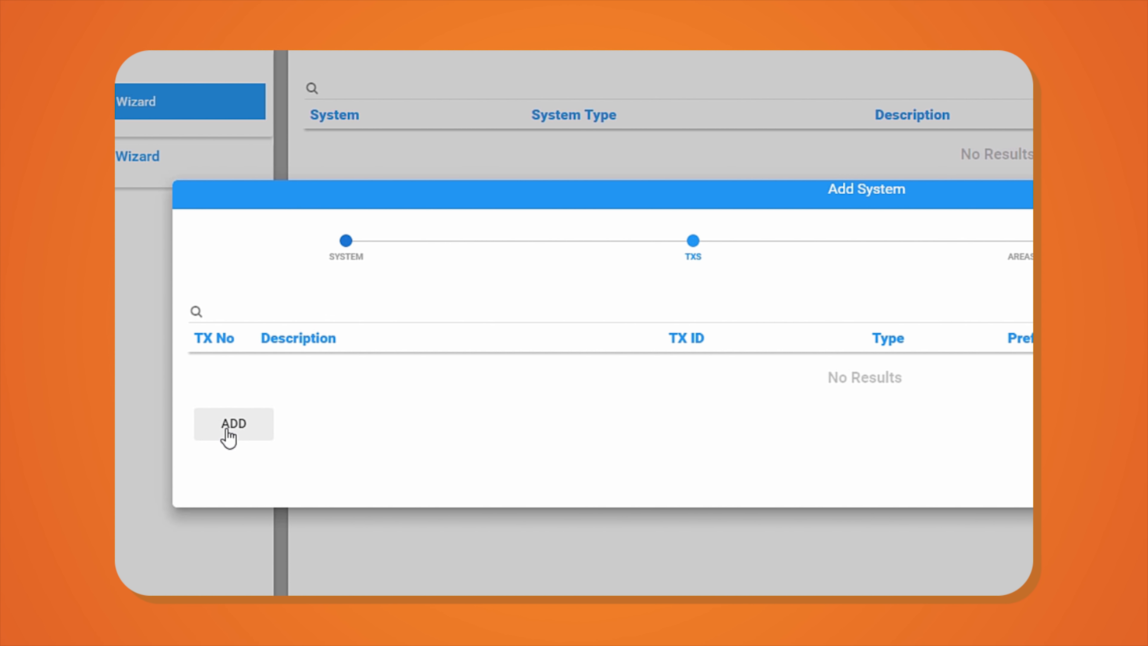
- Add 'Transmitter 1' with DFLT type, ZZ - Default Prefix receiver line and TX ID 5555
{"action": "left_click", "coordinate": [226, 431]}
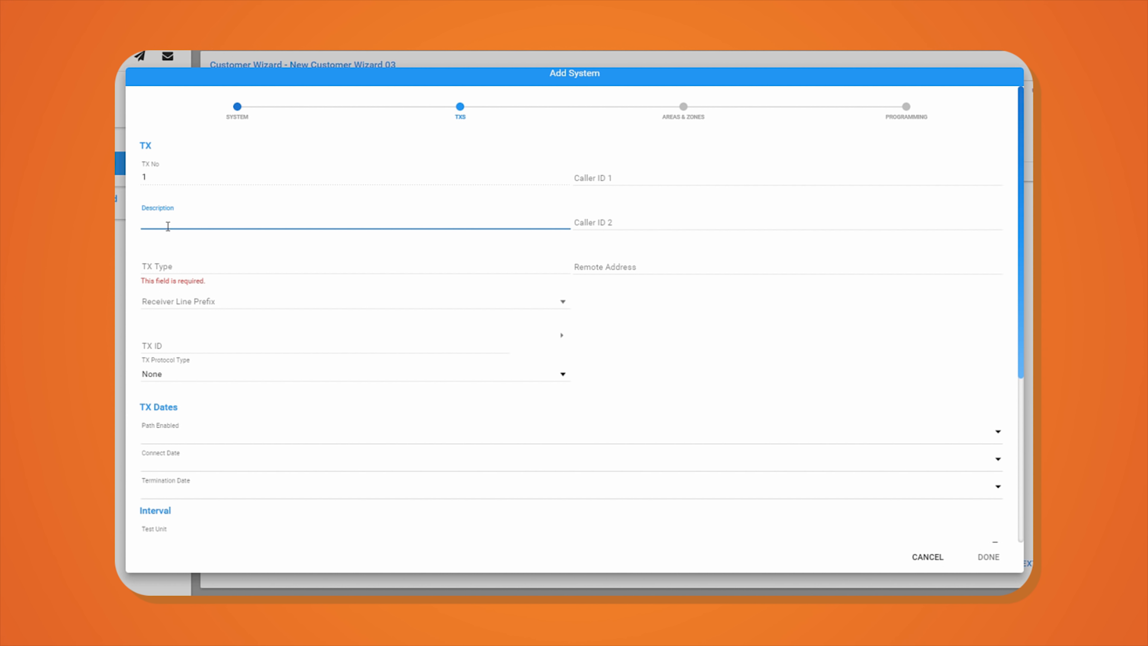
{"action": "left_click", "coordinate": [167, 225]}
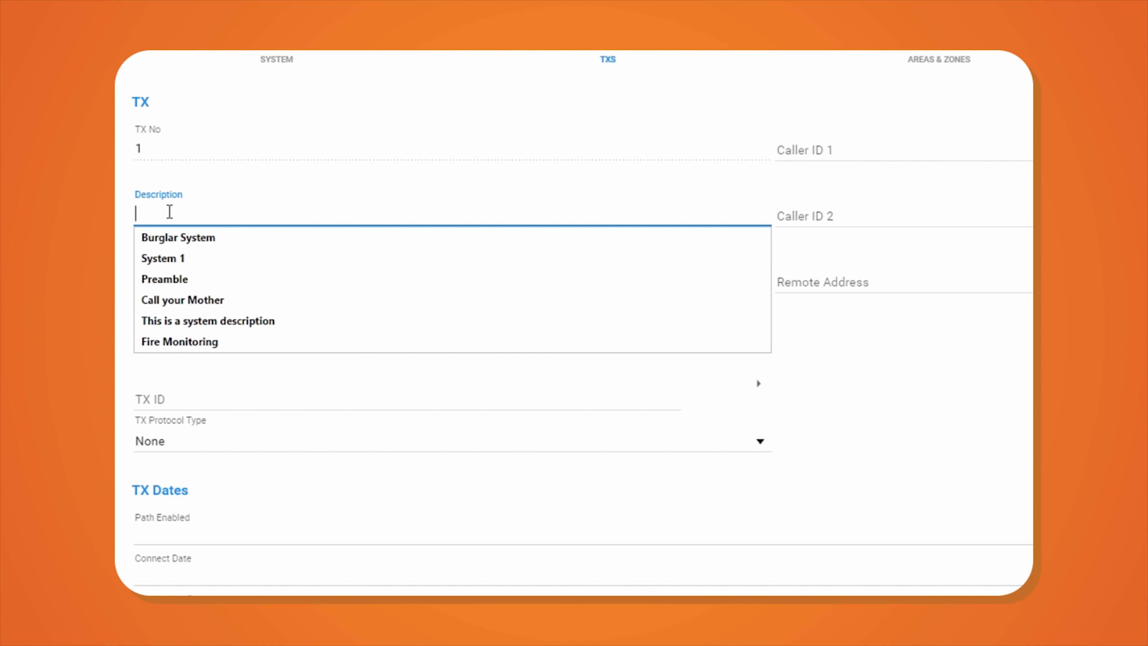
{"action": "type", "text": "Transmitter "}
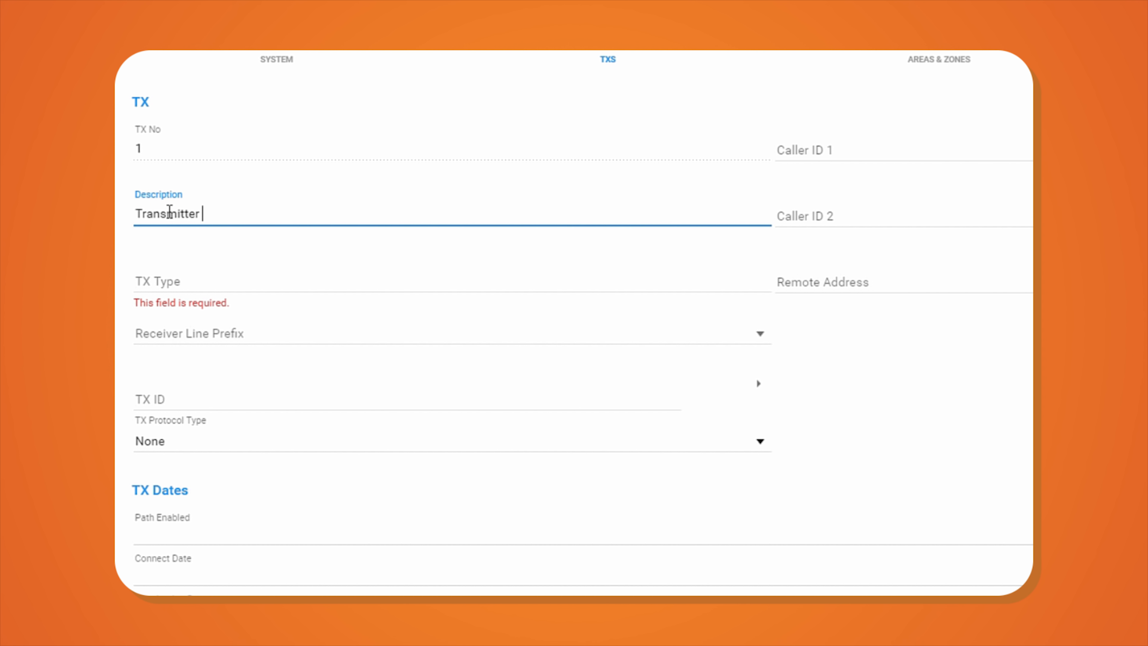
{"action": "type", "text": "1"}
{"action": "key", "text": "Tab"}
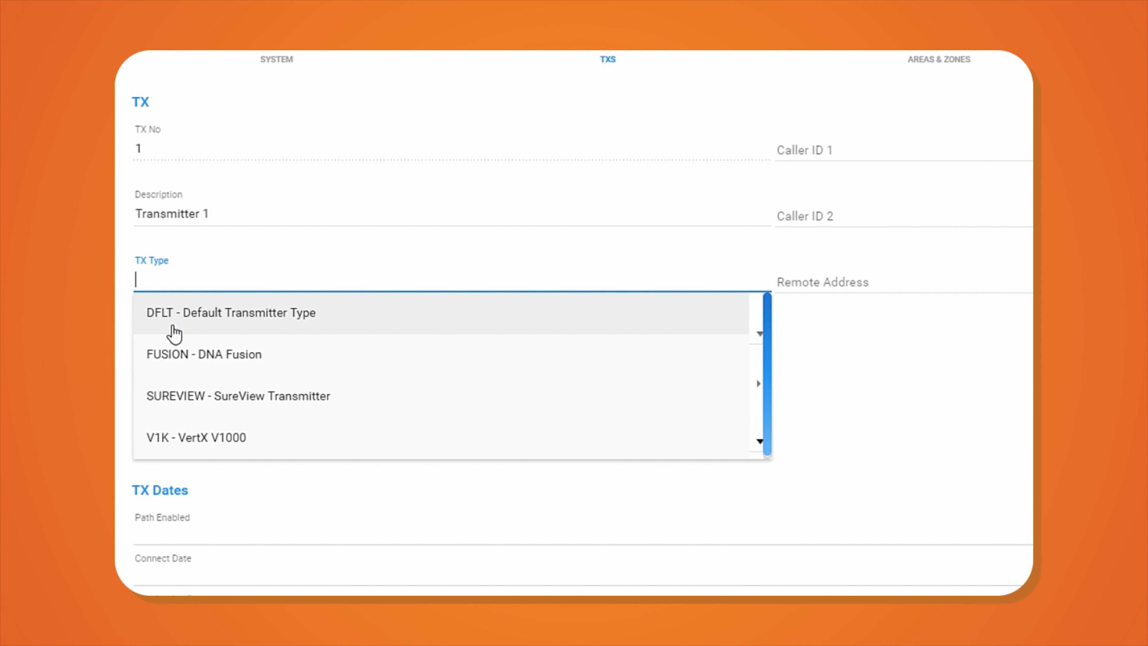
{"action": "left_click", "coordinate": [178, 320]}
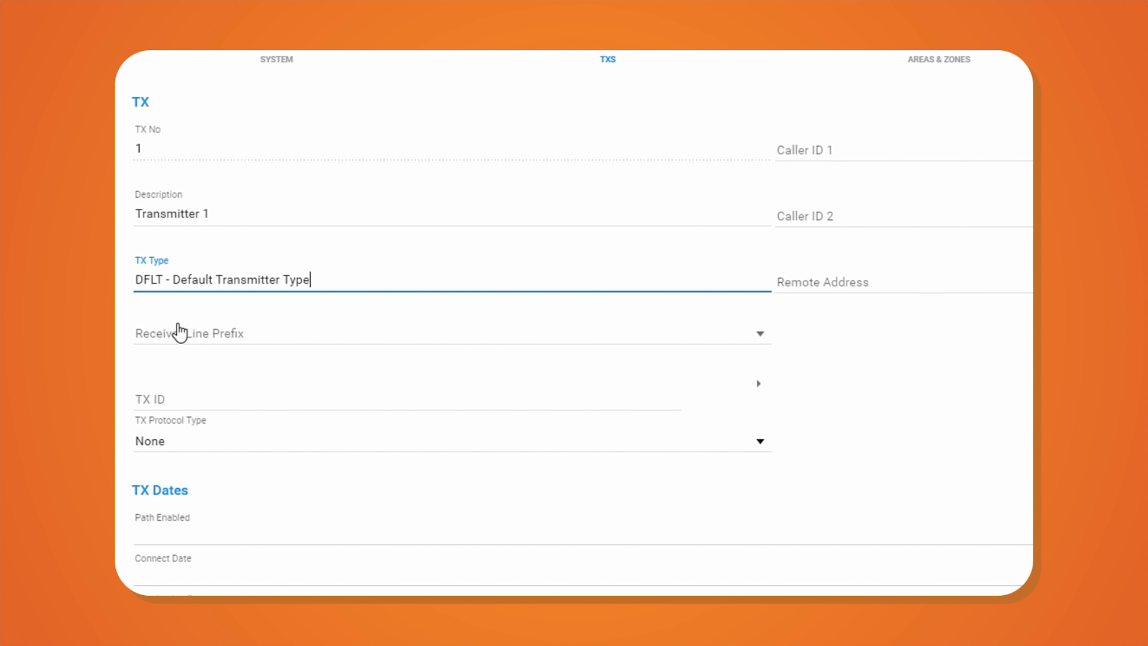
{"action": "left_click", "coordinate": [177, 333]}
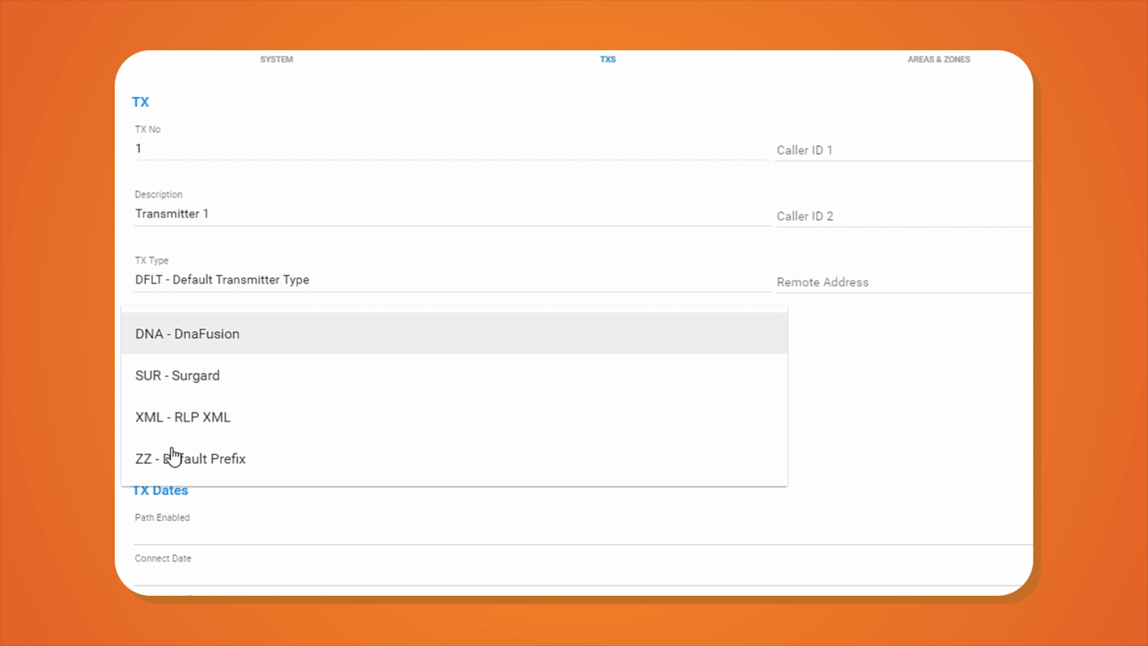
{"action": "left_click", "coordinate": [171, 458]}
{"action": "left_click", "coordinate": [184, 415]}
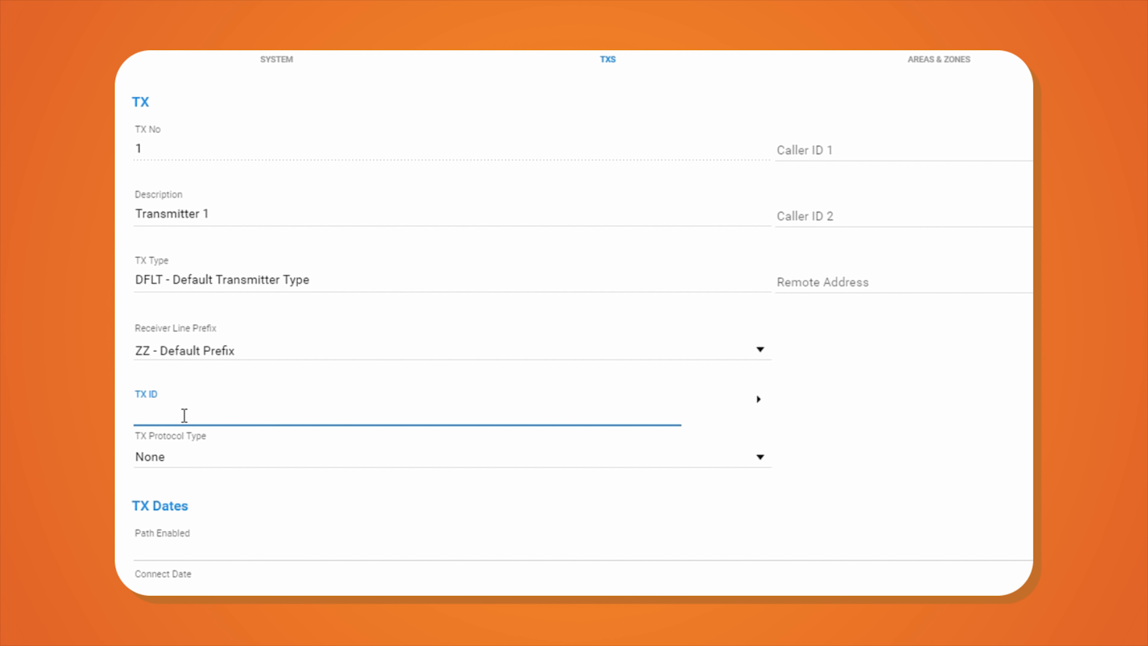
{"action": "type", "text": "5555"}
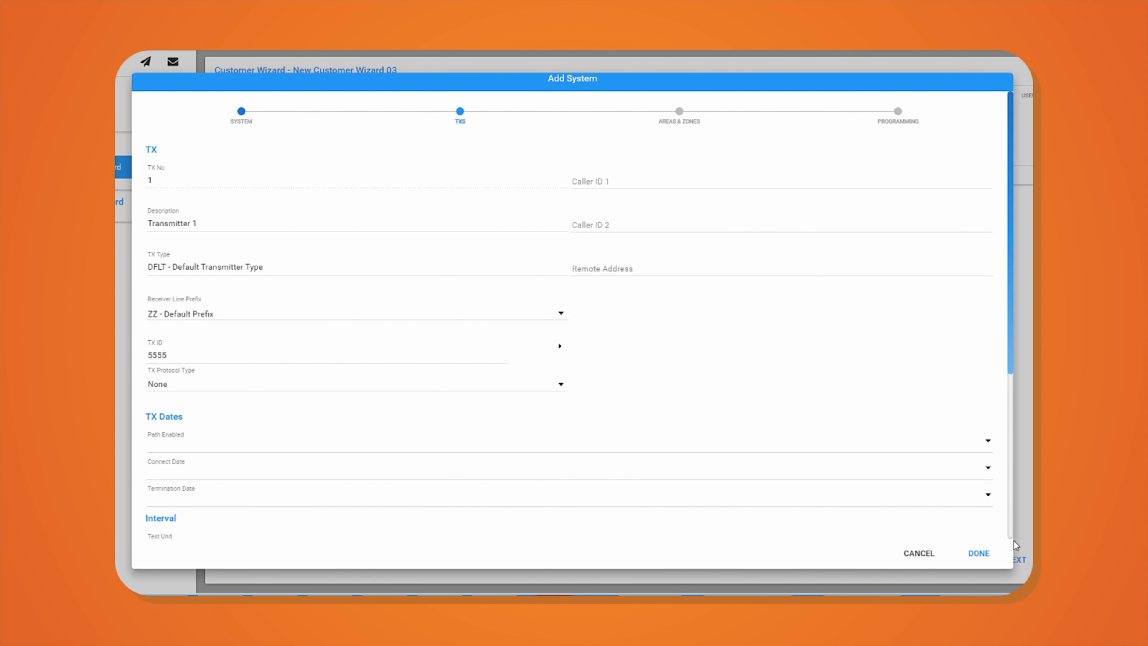
- Set the transmitter test interval to 1 Day
{"action": "scroll", "coordinate": [1007, 531], "scroll_direction": "down", "scroll_amount": 5}
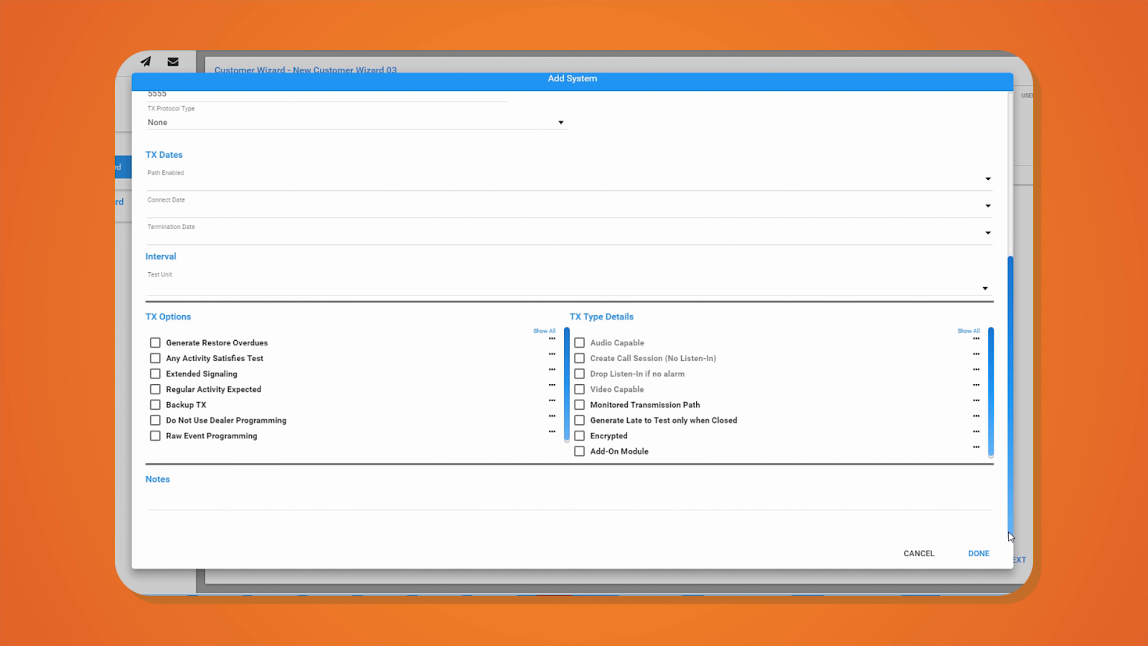
{"action": "left_click", "coordinate": [214, 290]}
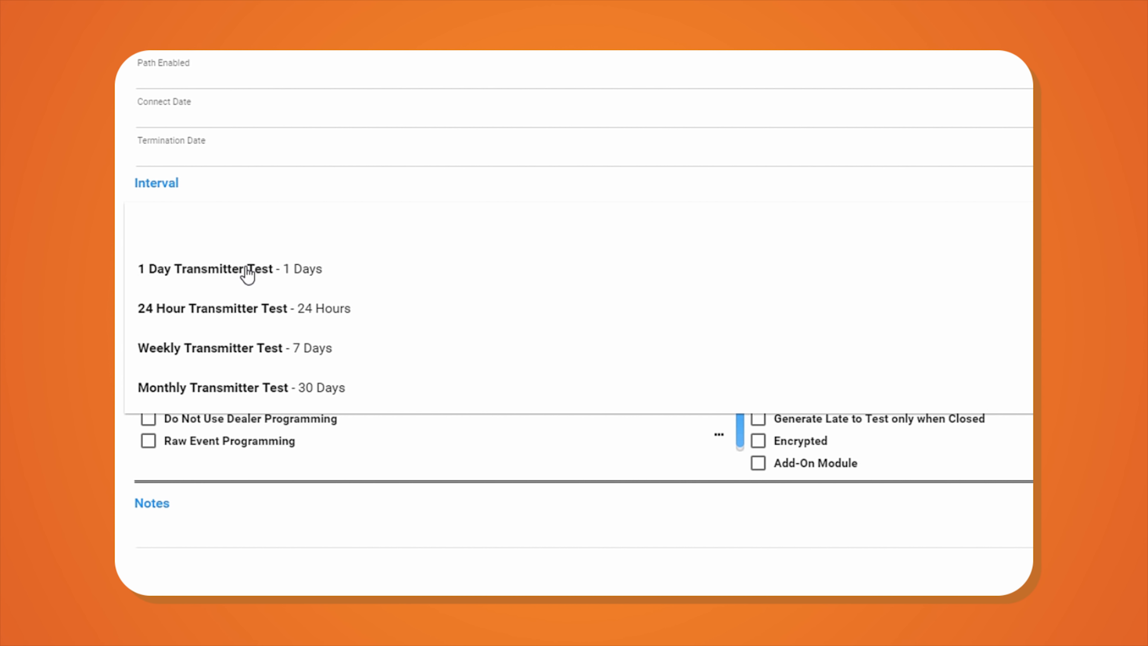
{"action": "left_click", "coordinate": [247, 270]}
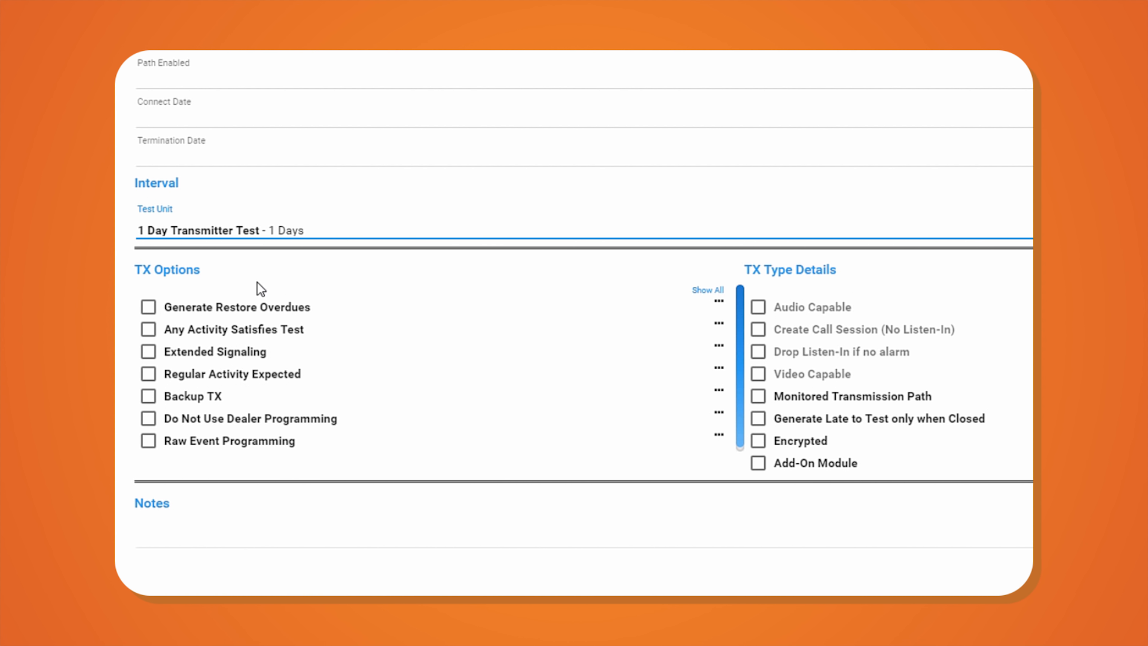
{"action": "left_click", "coordinate": [719, 291]}
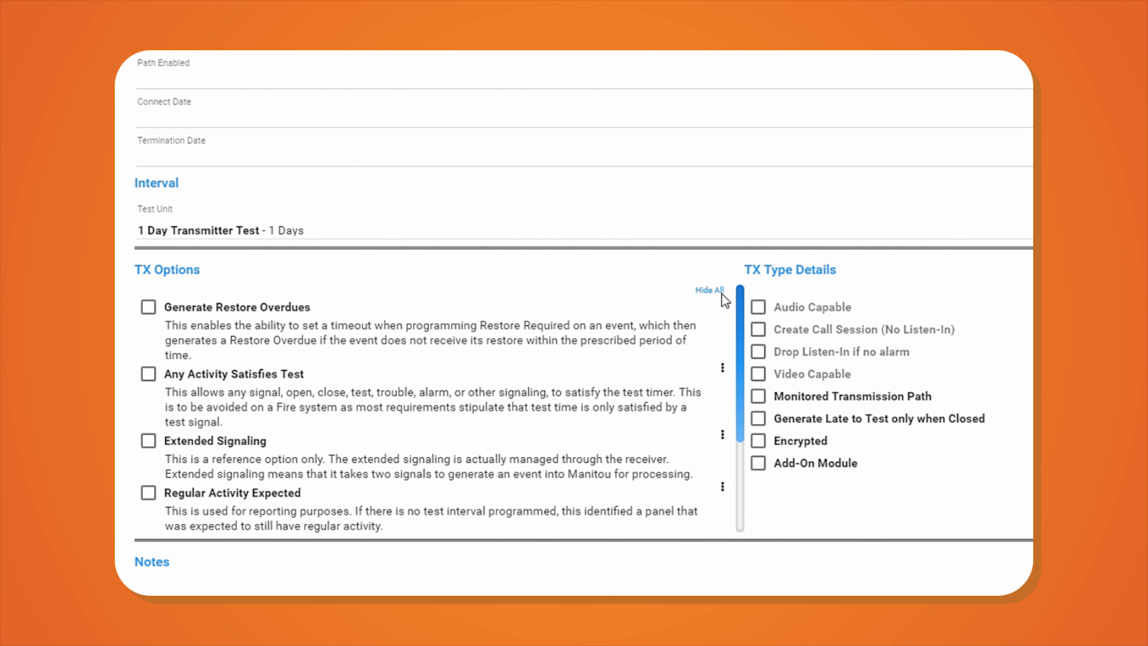
{"action": "left_click", "coordinate": [714, 289]}
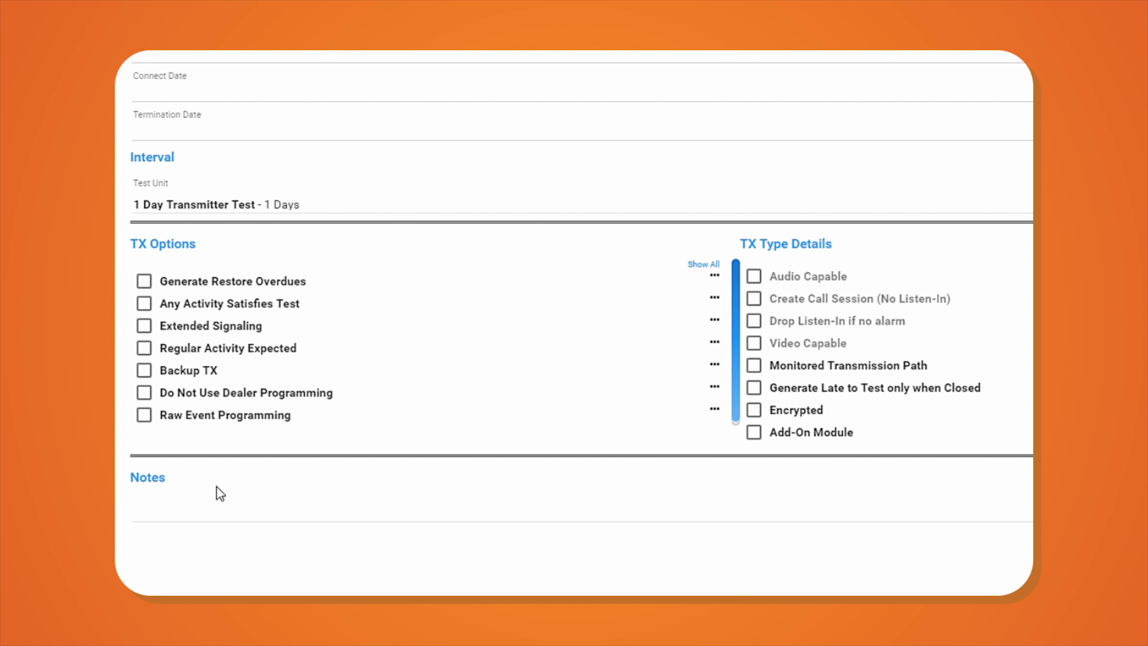
- Add the note 'Location of Control panel: Closet Garage', correcting the typo, and save the transmitter
{"action": "left_click", "coordinate": [221, 506]}
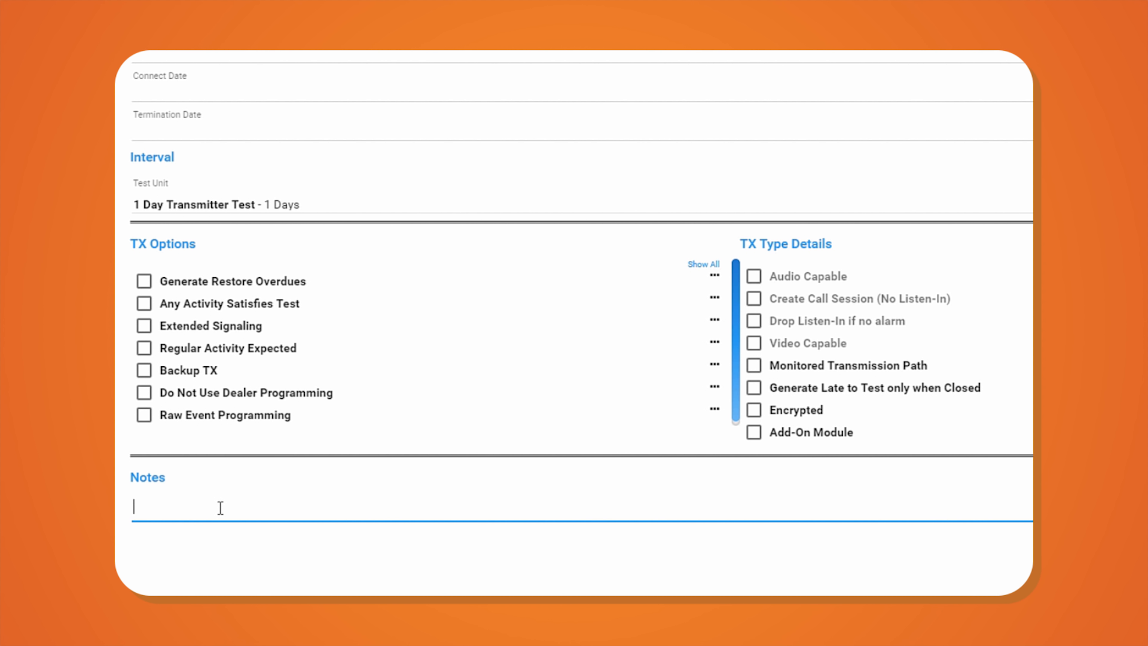
{"action": "type", "text": "Location of Control panel:"}
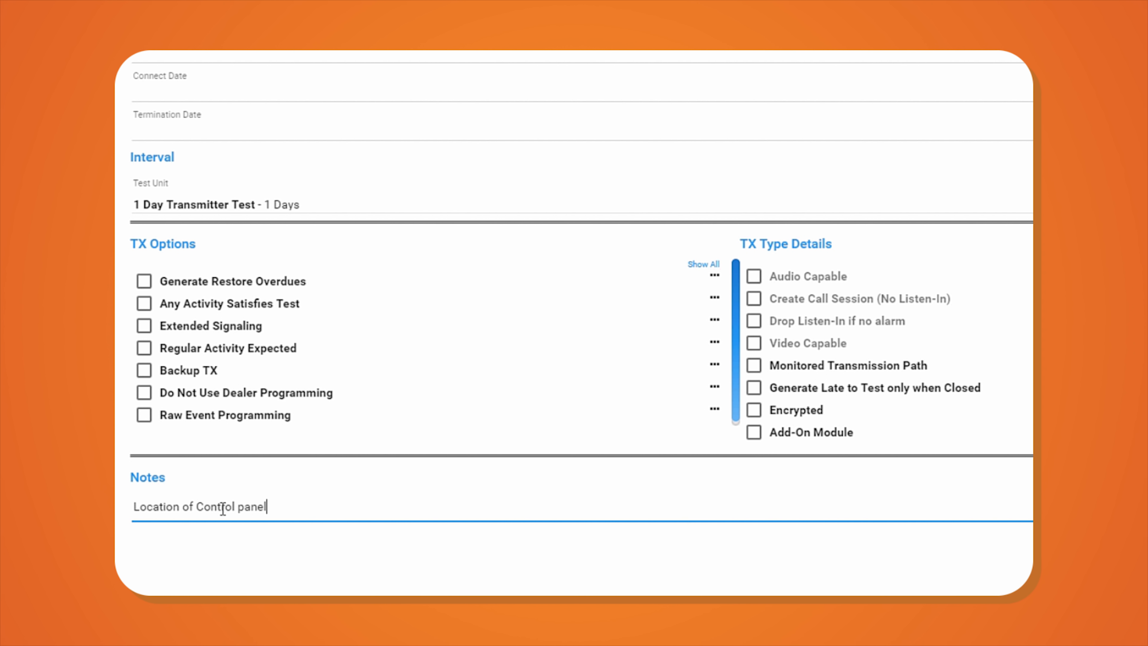
{"action": "type", "text": "  Closet Gargage"}
{"action": "key", "text": "BackSpace"}
{"action": "key", "text": "BackSpace"}
{"action": "key", "text": "BackSpace"}
{"action": "key", "text": "BackSpace"}
{"action": "type", "text": "age"}
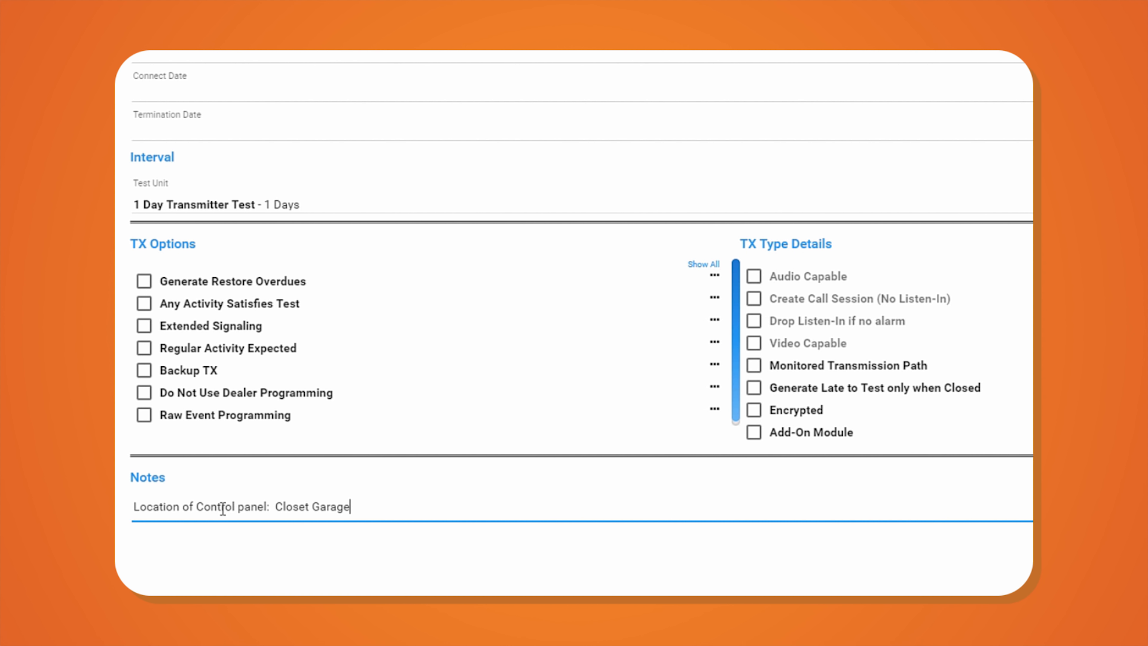
{"action": "left_click", "coordinate": [973, 551]}
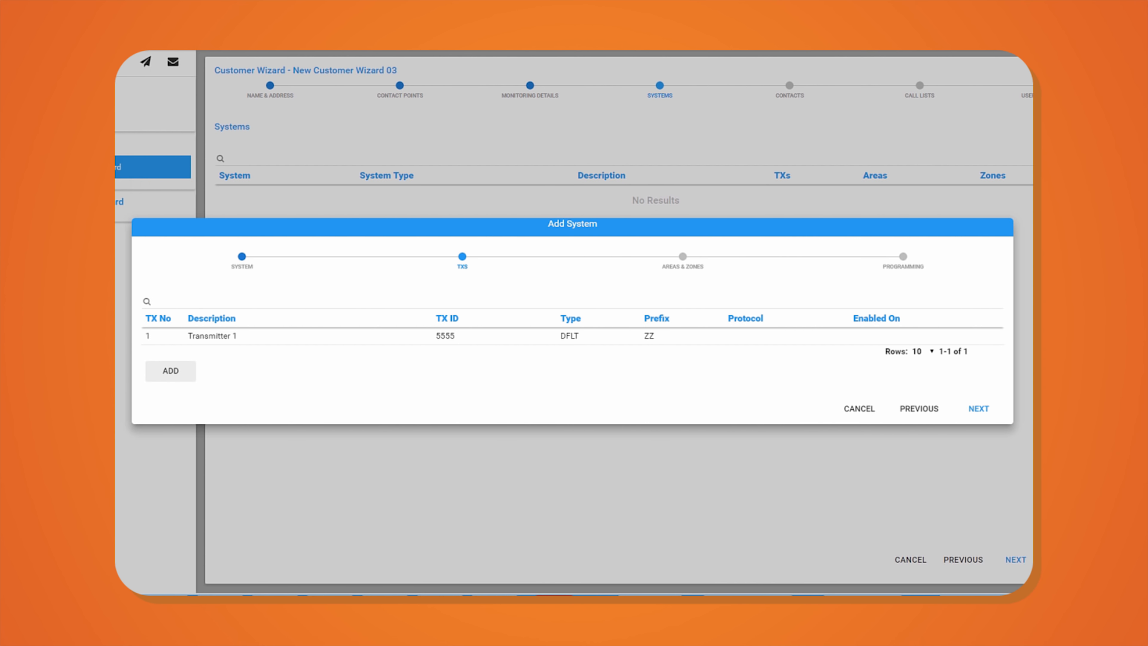
- Paste the two areas, Main Building and Warehouse, from the notes into the area rows
{"action": "left_click", "coordinate": [978, 409]}
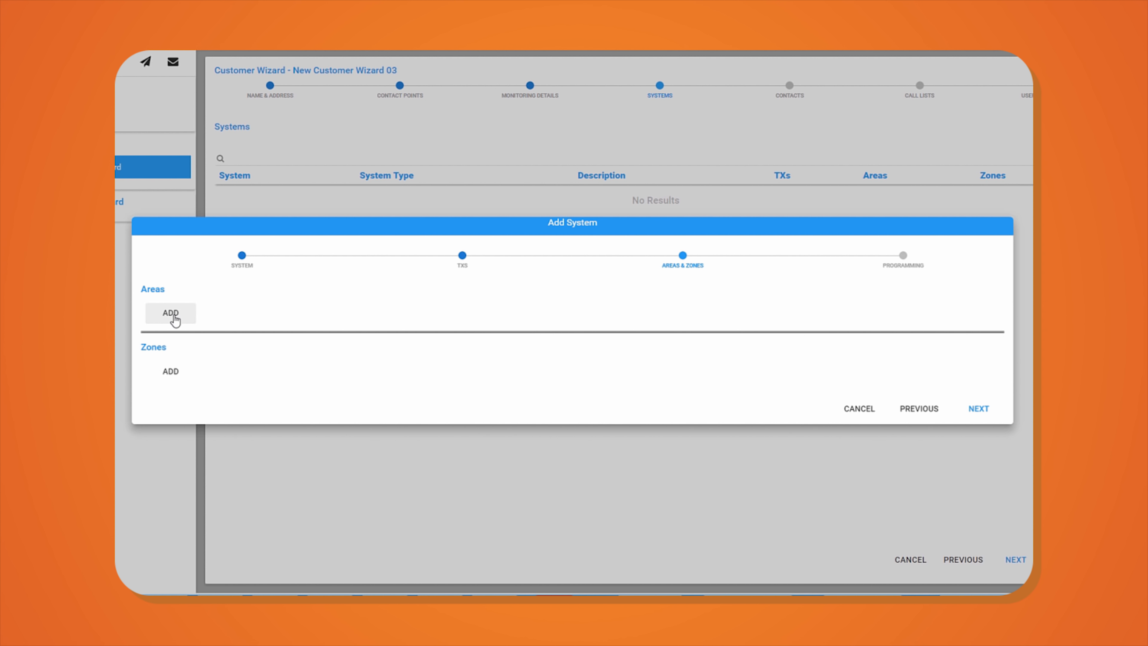
{"action": "key", "text": "alt+Tab"}
{"action": "left_click_drag", "start_coordinate": [412, 281], "coordinate": [319, 268]}
{"action": "key", "text": "ctrl+c"}
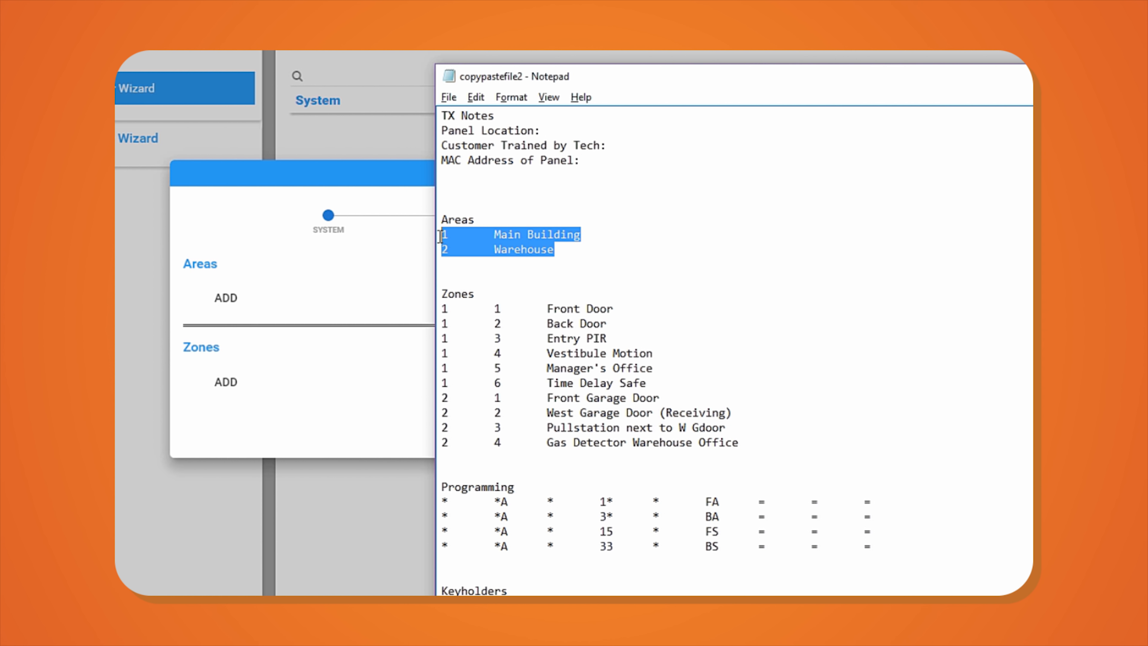
{"action": "left_click", "coordinate": [260, 290]}
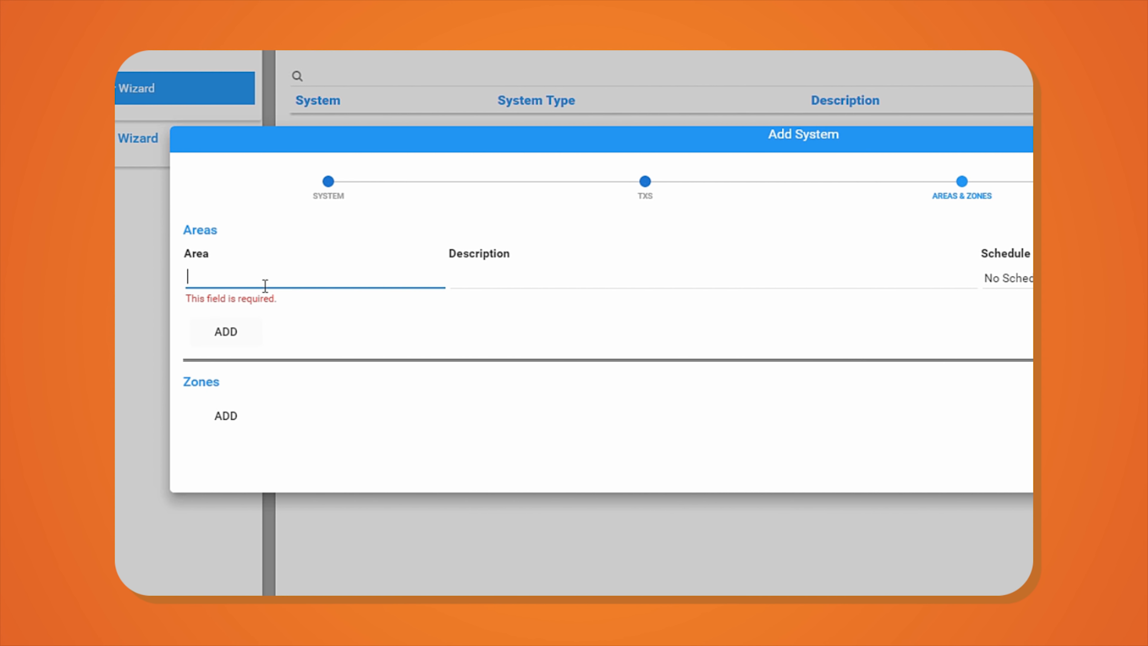
{"action": "key", "text": "ctrl+v"}
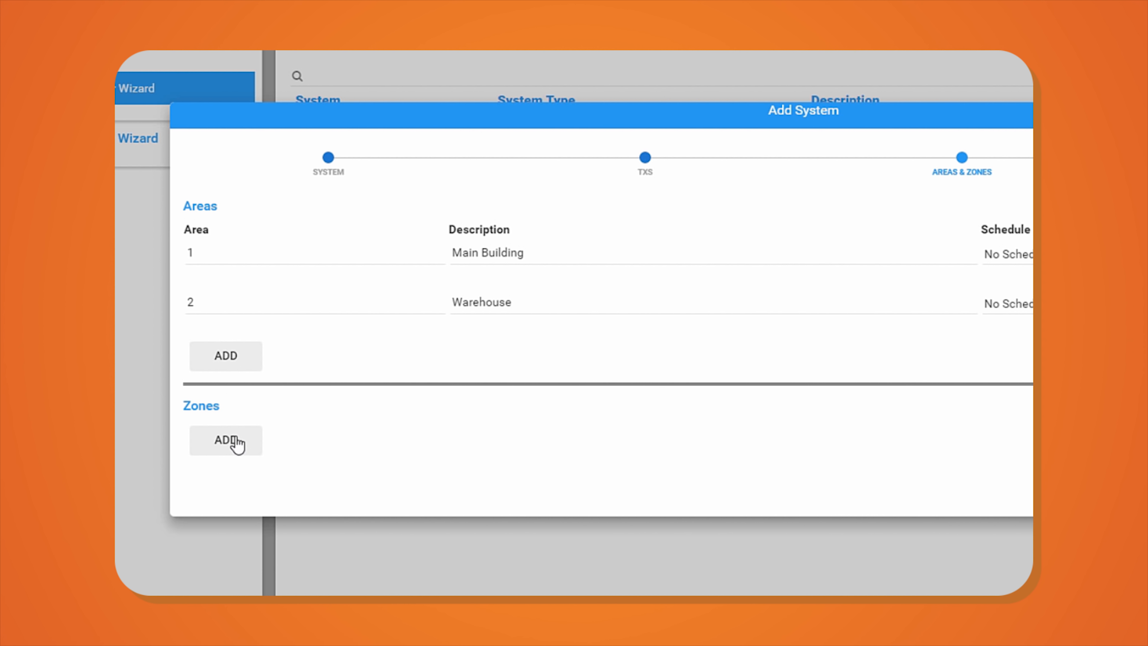
- Paste the zone list, Front Door through Time Delay Safe, and delete the leftover empty zone row
{"action": "key", "text": "alt+Tab"}
{"action": "left_click_drag", "start_coordinate": [739, 443], "coordinate": [420, 313]}
{"action": "key", "text": "ctrl+c"}
{"action": "left_click", "coordinate": [225, 439]}
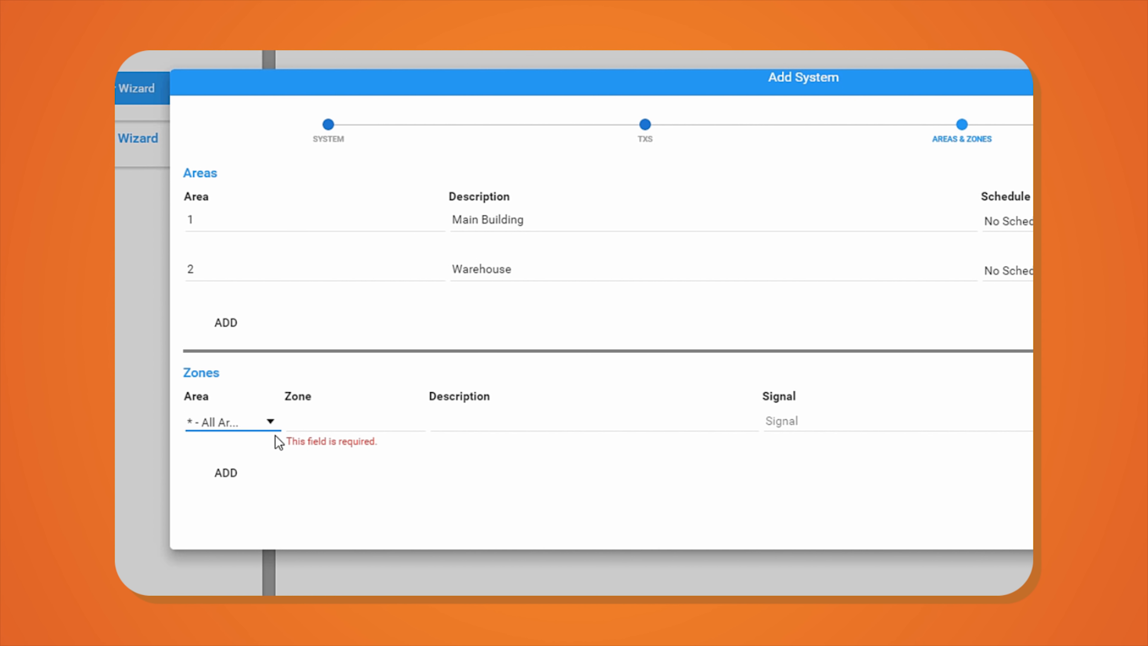
{"action": "key", "text": "ctrl+v"}
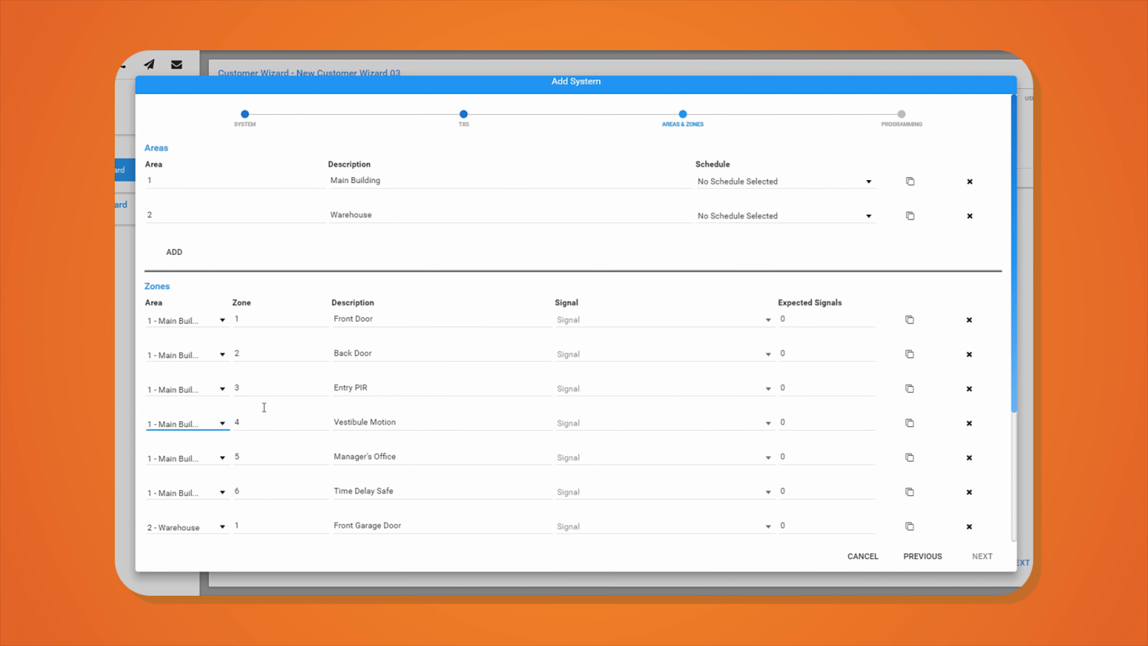
{"action": "left_click", "coordinate": [968, 482]}
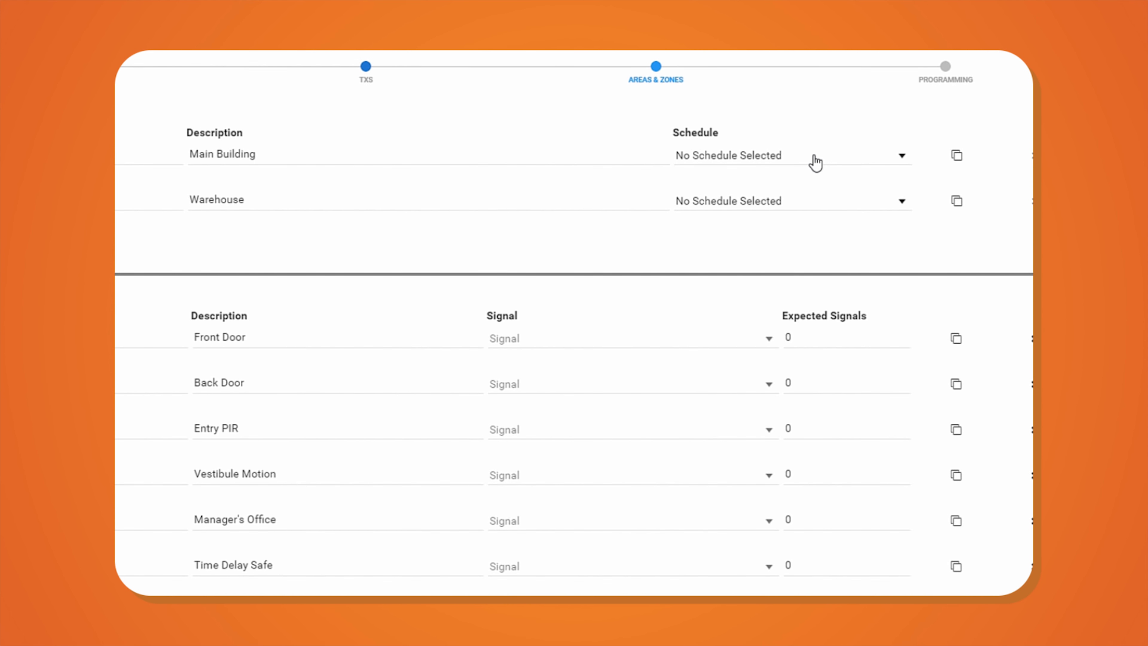
{"action": "left_click", "coordinate": [902, 156]}
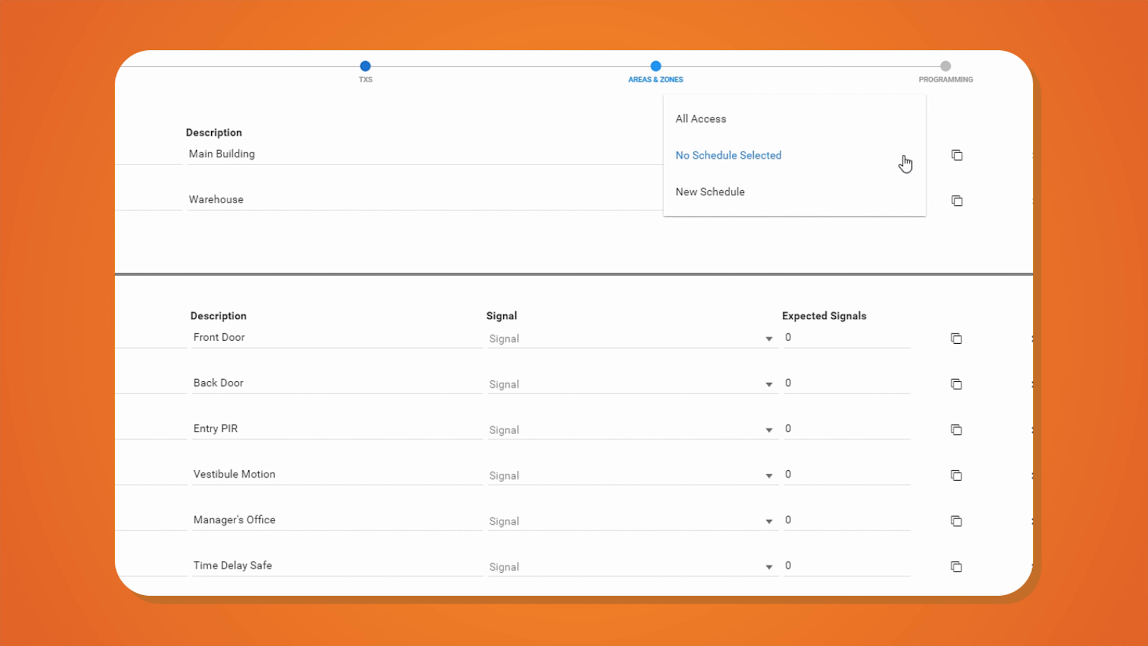
- Create a new schedule for Main Building described 'General Open Close' and start its creation wizard
{"action": "left_click", "coordinate": [761, 205]}
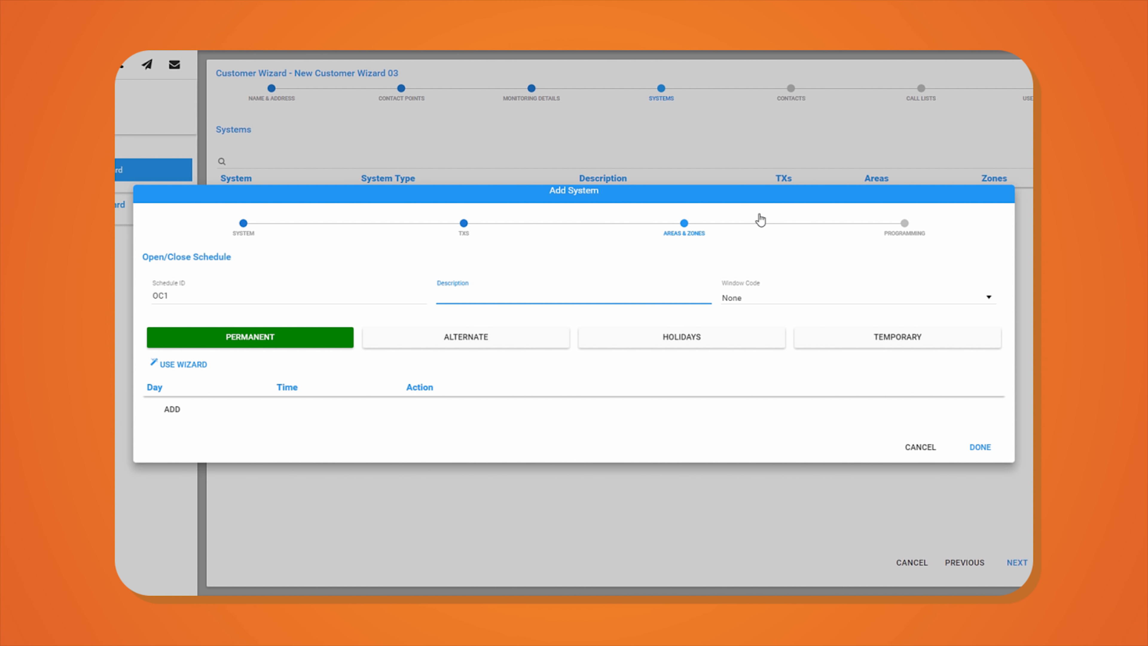
{"action": "type", "text": "General Open Close"}
{"action": "key", "text": "Tab"}
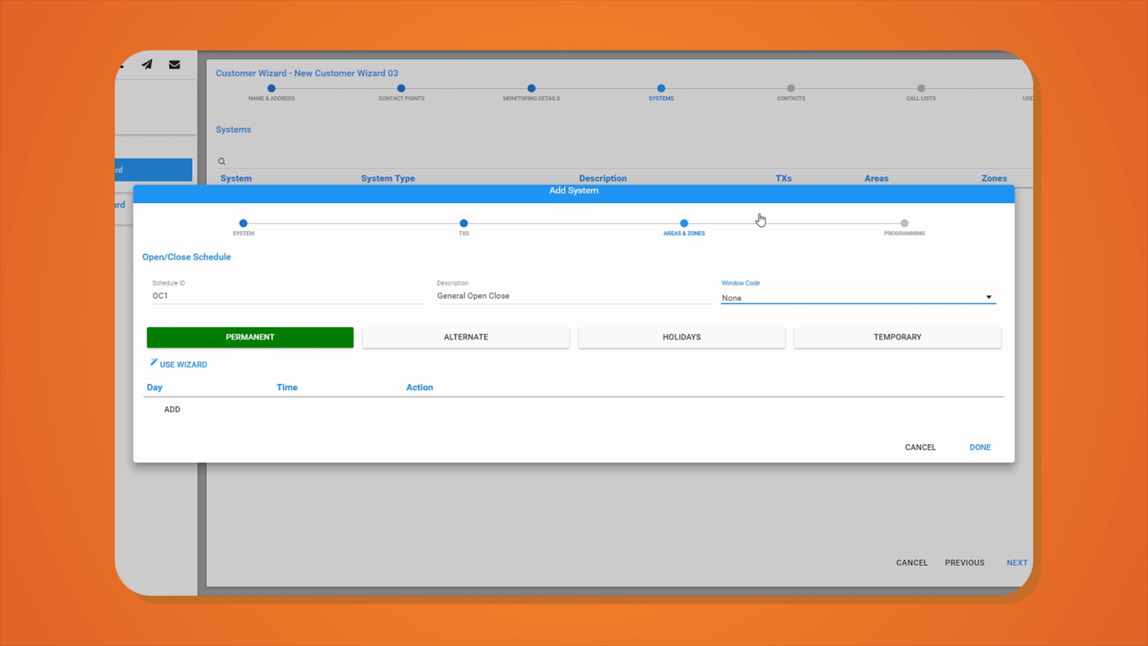
{"action": "key", "text": "Tab"}
{"action": "key", "text": "Tab"}
{"action": "key", "text": "Tab"}
{"action": "key", "text": "Tab"}
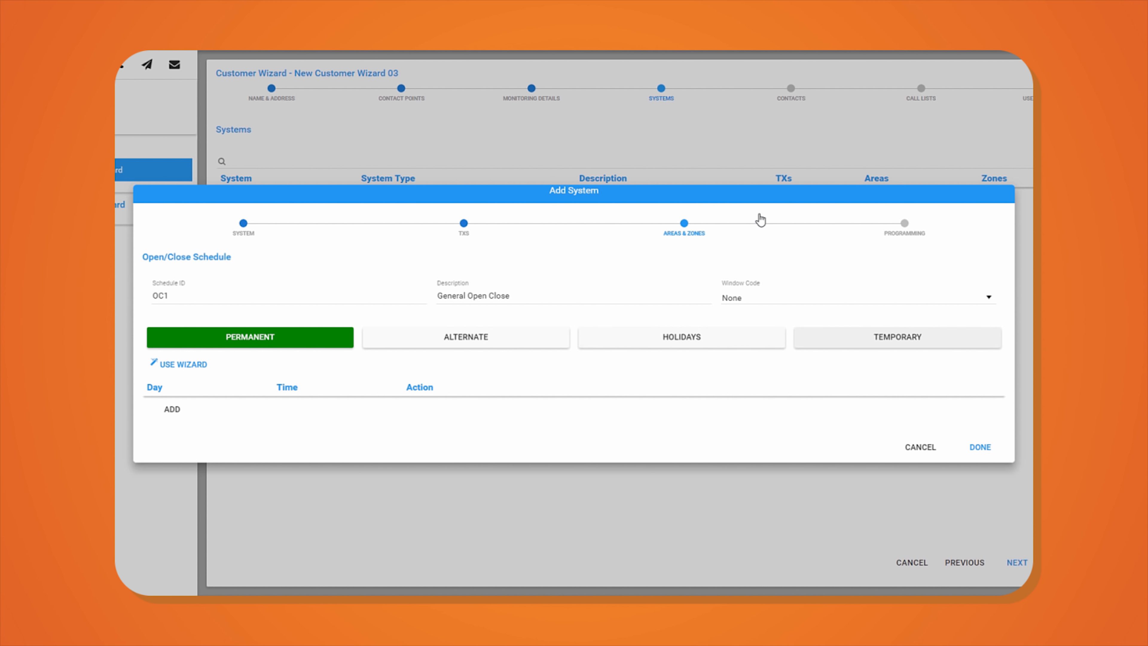
{"action": "key", "text": "Tab"}
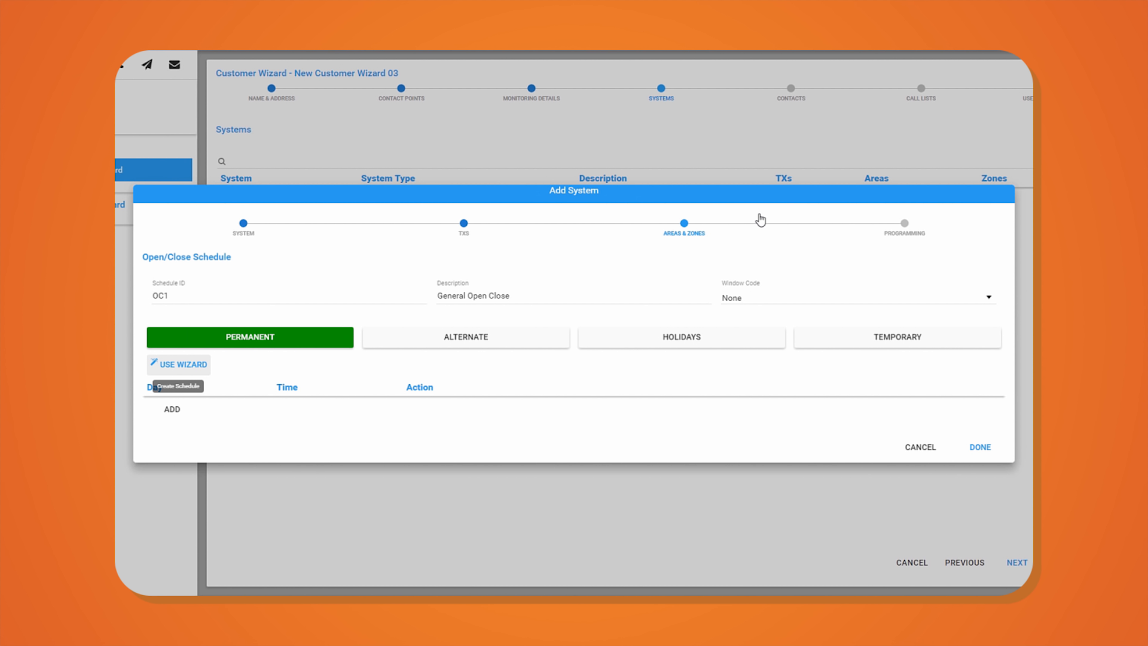
{"action": "key", "text": "Return"}
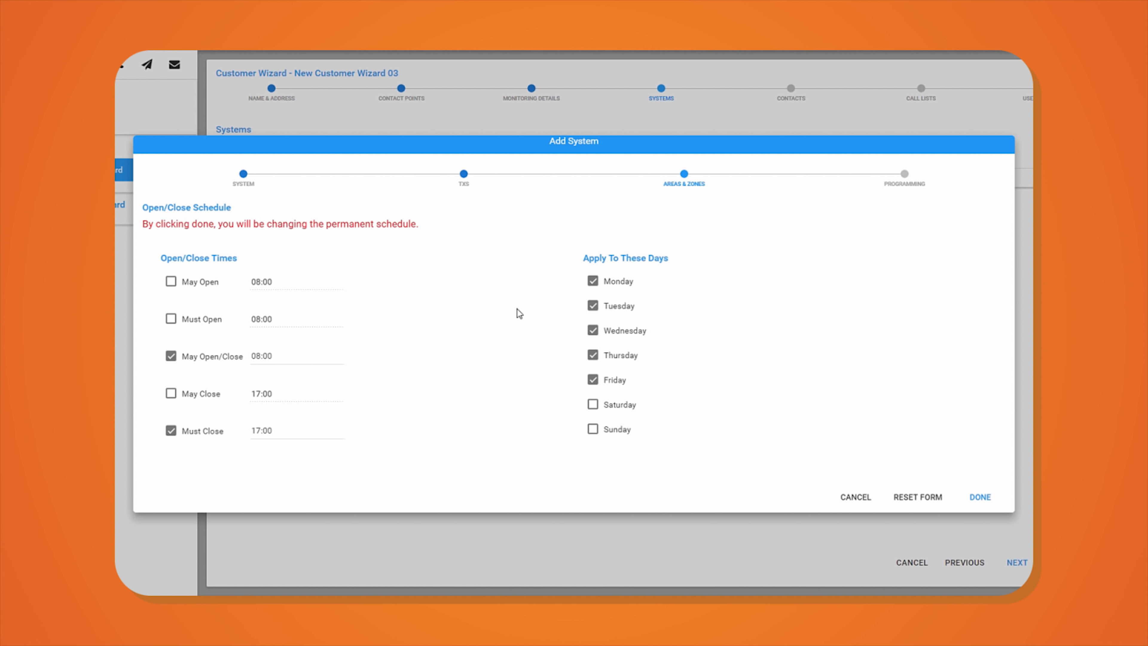
- Set May Open 06:00, Must Open 07:00, May Open/Close 07:01, and include Saturday
{"action": "left_click", "coordinate": [171, 283]}
{"action": "left_click", "coordinate": [171, 318]}
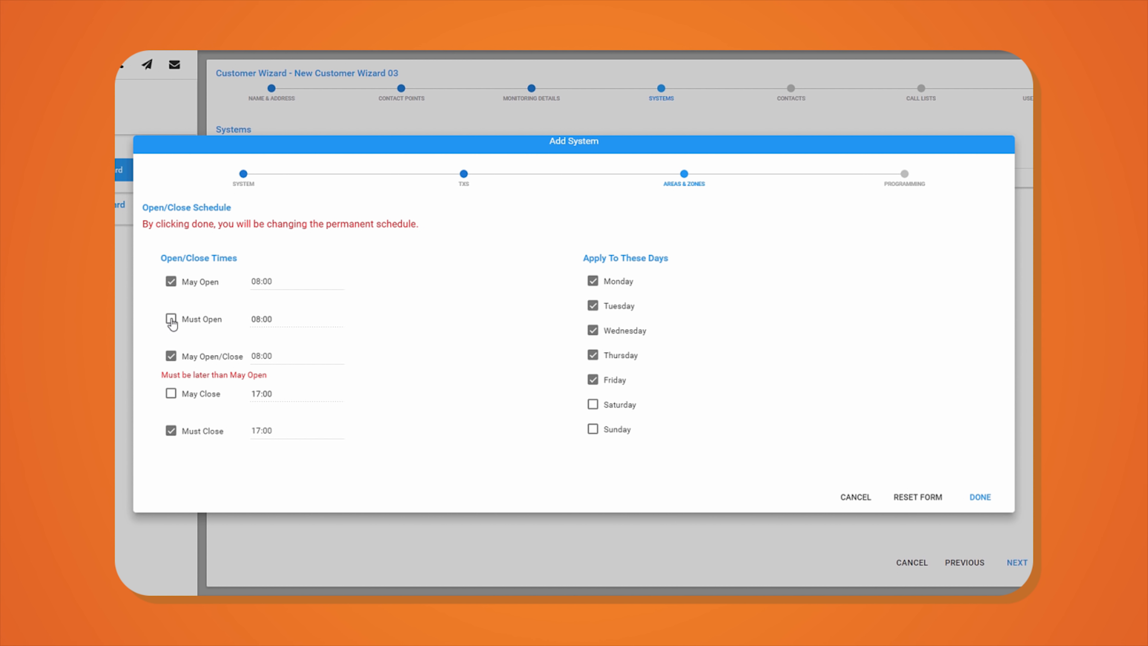
{"action": "left_click", "coordinate": [272, 288]}
{"action": "type", "text": "00"}
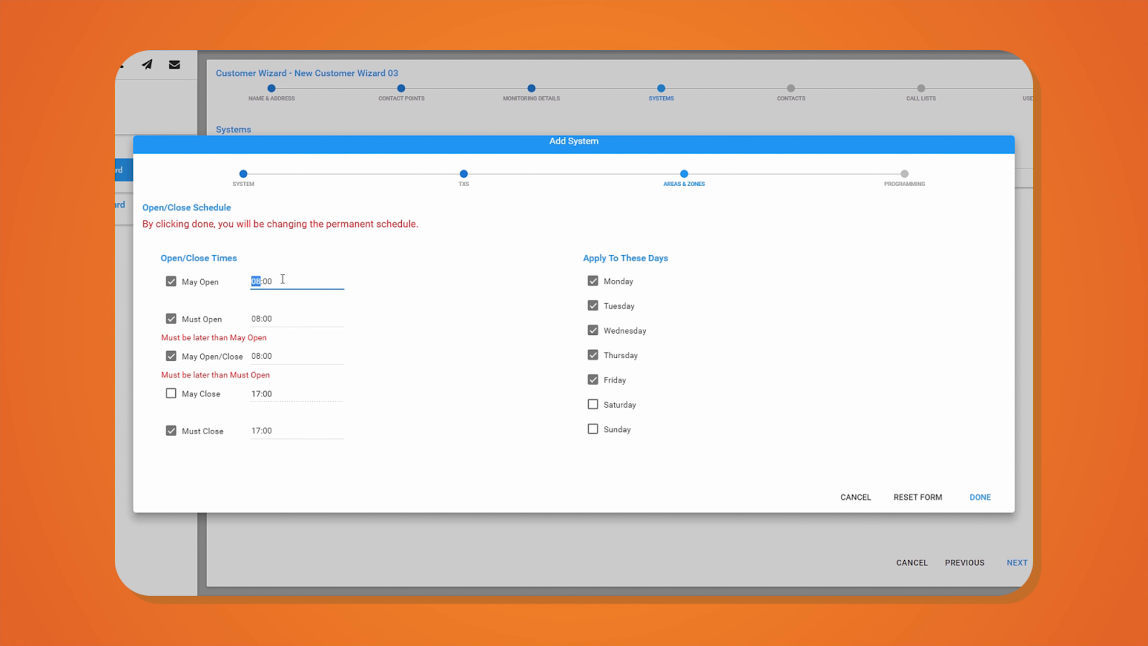
{"action": "double_click", "coordinate": [282, 279]}
{"action": "type", "text": "0600"}
{"action": "key", "text": "Tab"}
{"action": "key", "text": "Tab"}
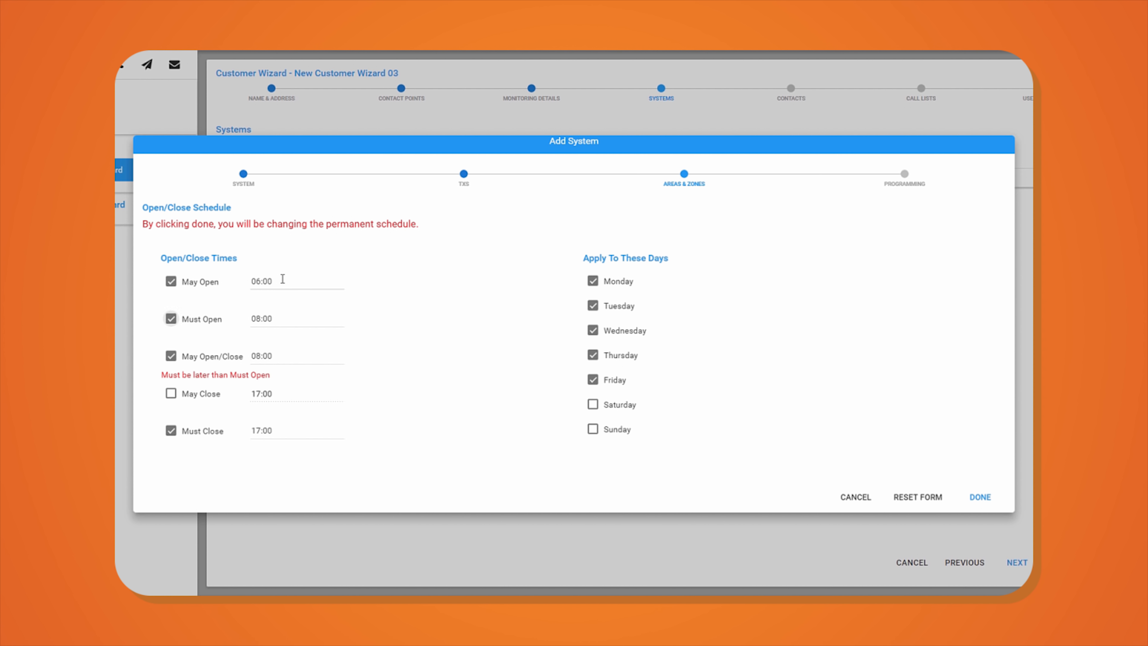
{"action": "type", "text": "0700"}
{"action": "key", "text": "Tab"}
{"action": "key", "text": "Tab"}
{"action": "type", "text": "0701"}
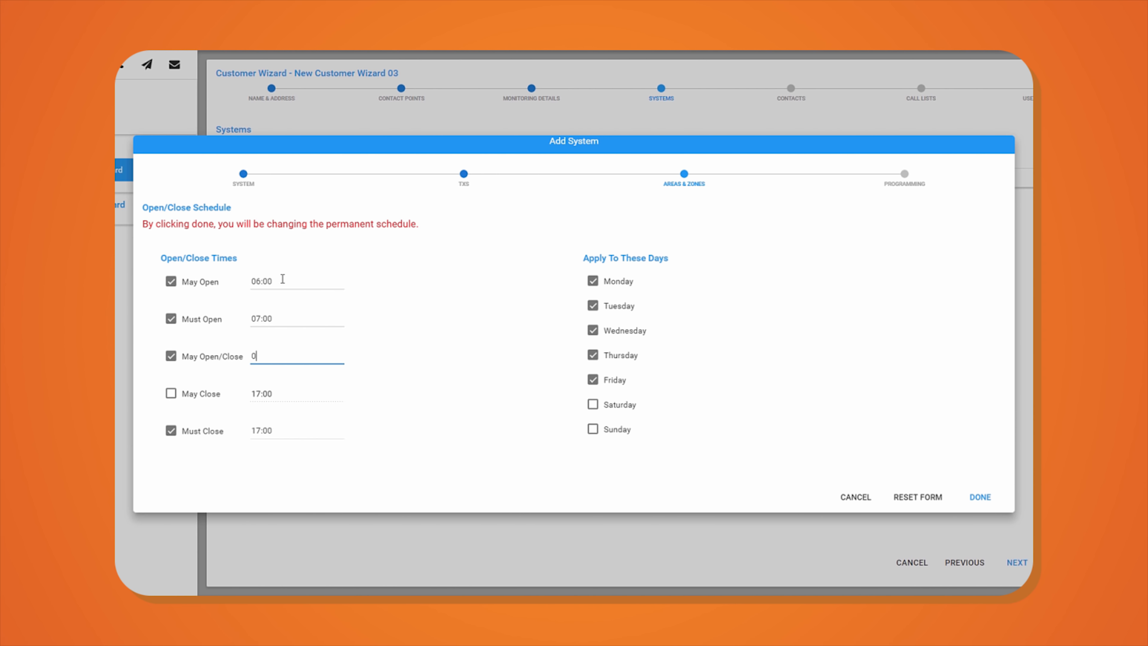
{"action": "key", "text": "Tab"}
{"action": "left_click", "coordinate": [592, 404]}
- Apply the wizard times, change Saturday's closing time to 23:59, and save the schedule
{"action": "left_click", "coordinate": [991, 495]}
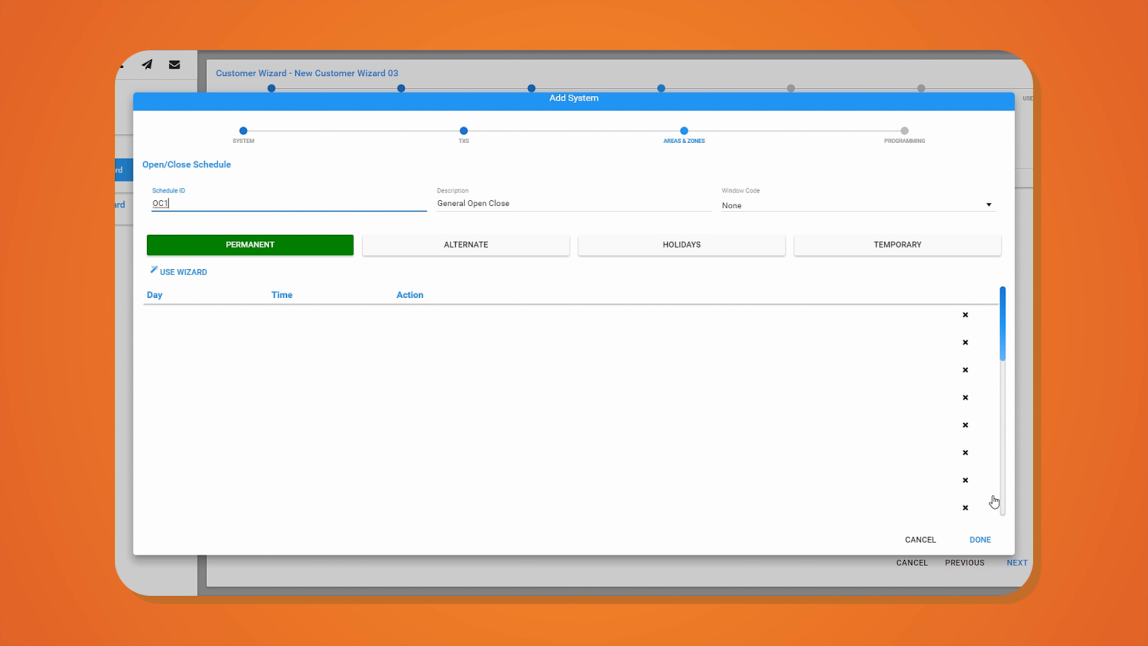
{"action": "left_click_drag", "start_coordinate": [301, 465], "coordinate": [261, 461]}
{"action": "type", "text": "23:59"}
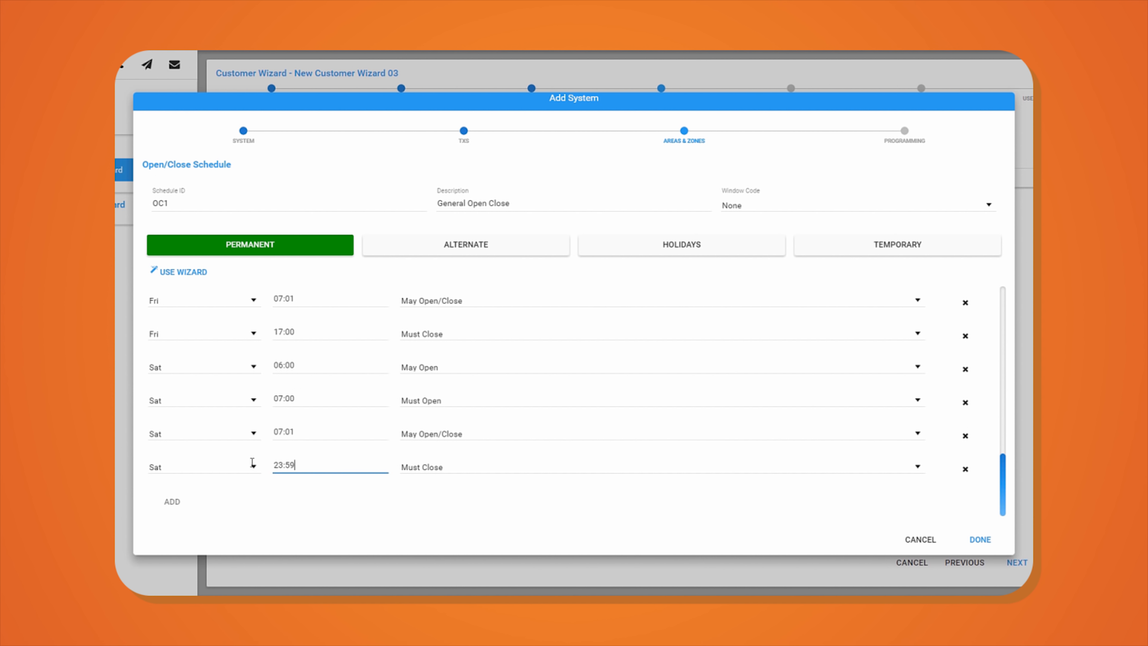
{"action": "key", "text": "Tab"}
{"action": "left_click", "coordinate": [982, 543]}
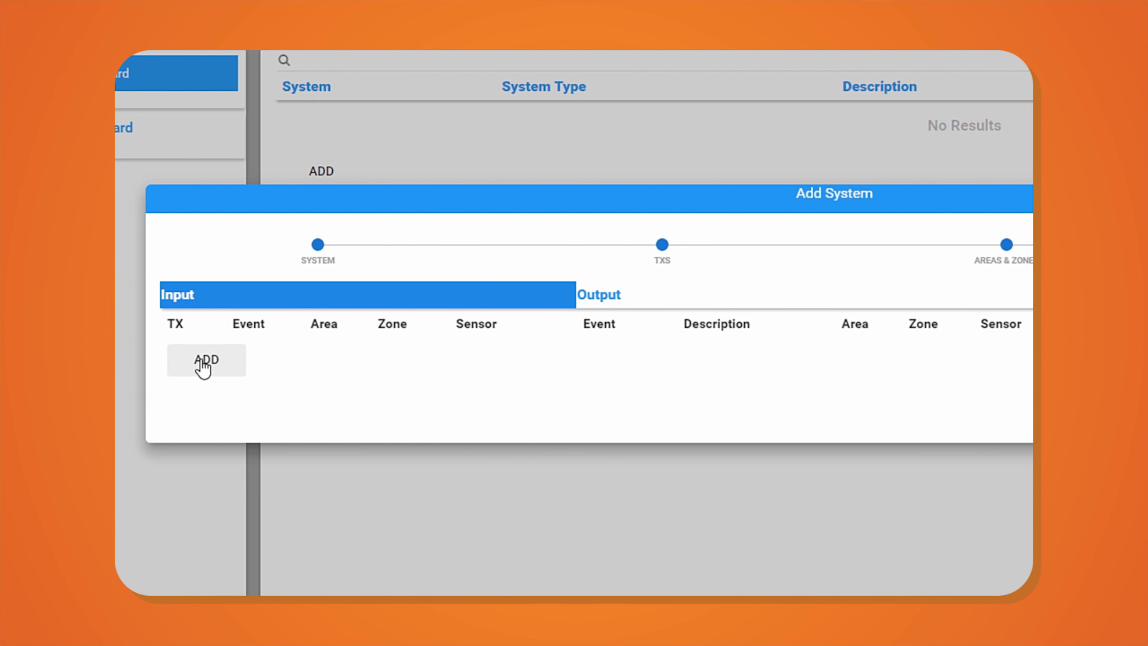
- Map input event *A on zone 1 to output FA zone 1, then finish the system and continue
{"action": "left_click", "coordinate": [199, 357]}
{"action": "left_click", "coordinate": [275, 322]}
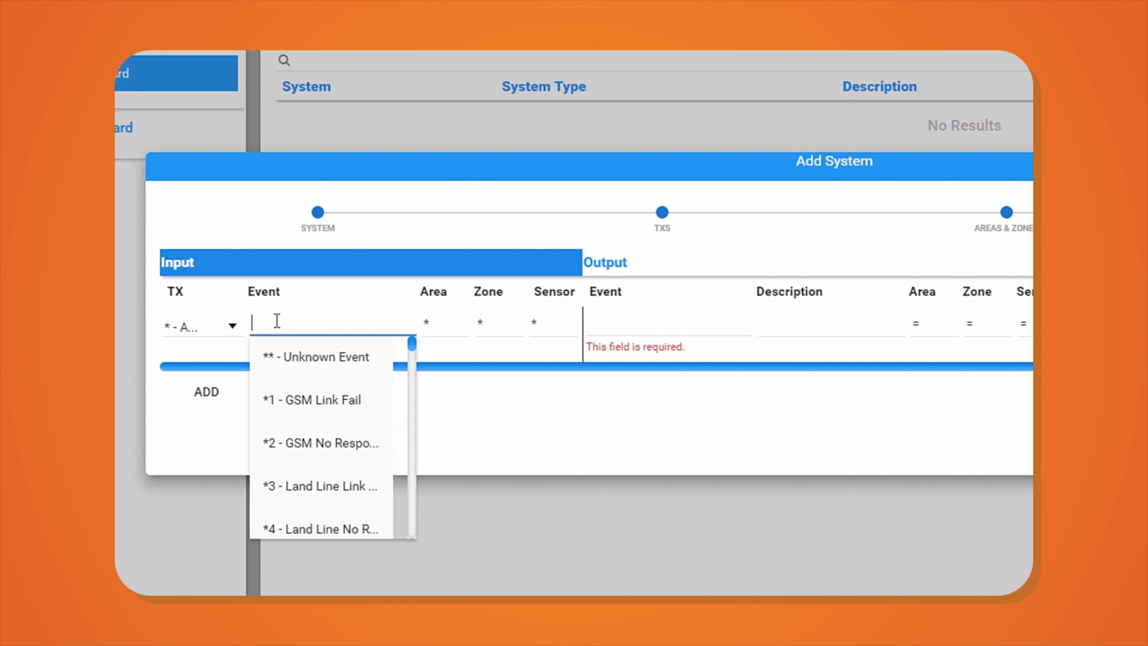
{"action": "type", "text": "*A"}
{"action": "key", "text": "Tab"}
{"action": "key", "text": "Tab"}
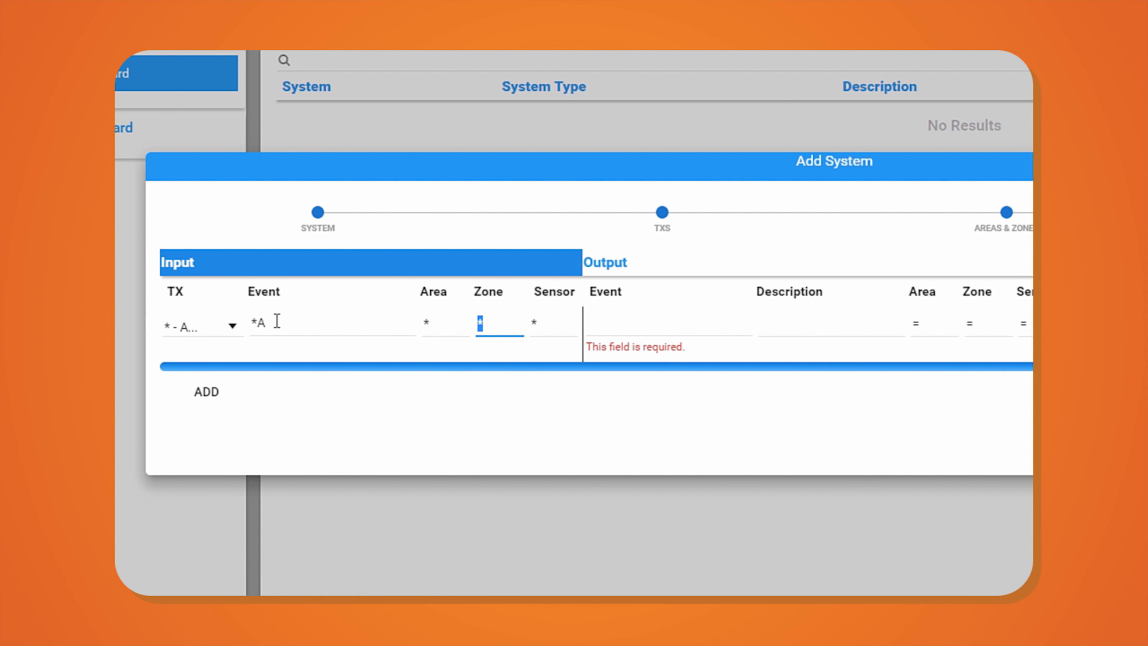
{"action": "type", "text": "1"}
{"action": "key", "text": "Tab"}
{"action": "key", "text": "Tab"}
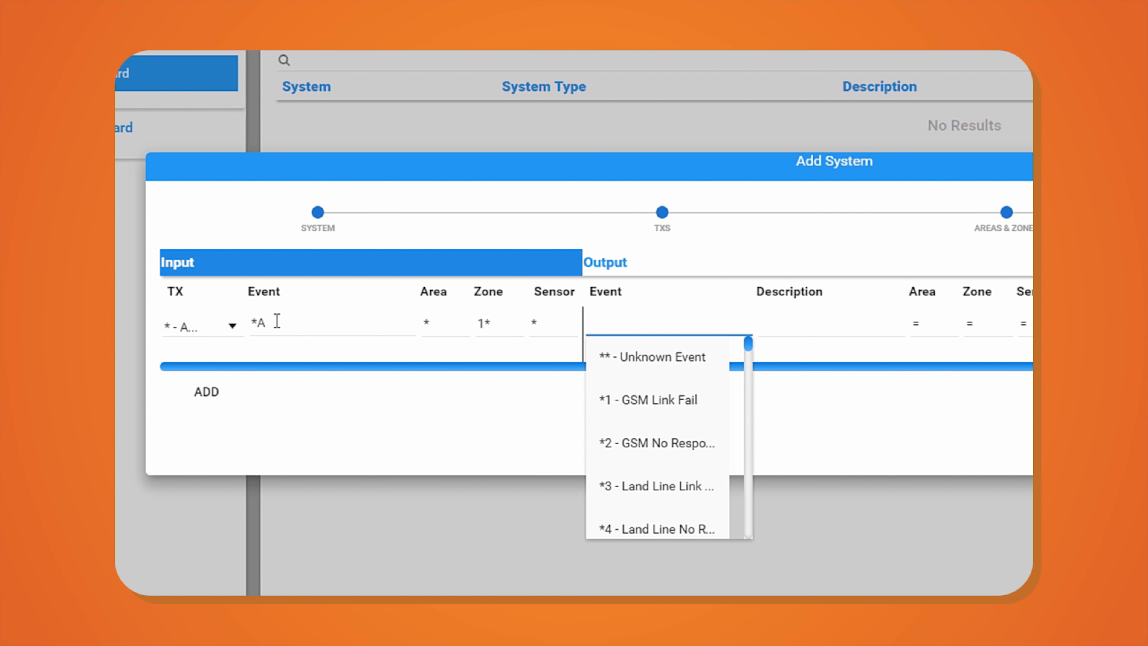
{"action": "type", "text": "FA"}
{"action": "key", "text": "Tab"}
{"action": "key", "text": "Tab"}
{"action": "key", "text": "Tab"}
{"action": "type", "text": "1"}
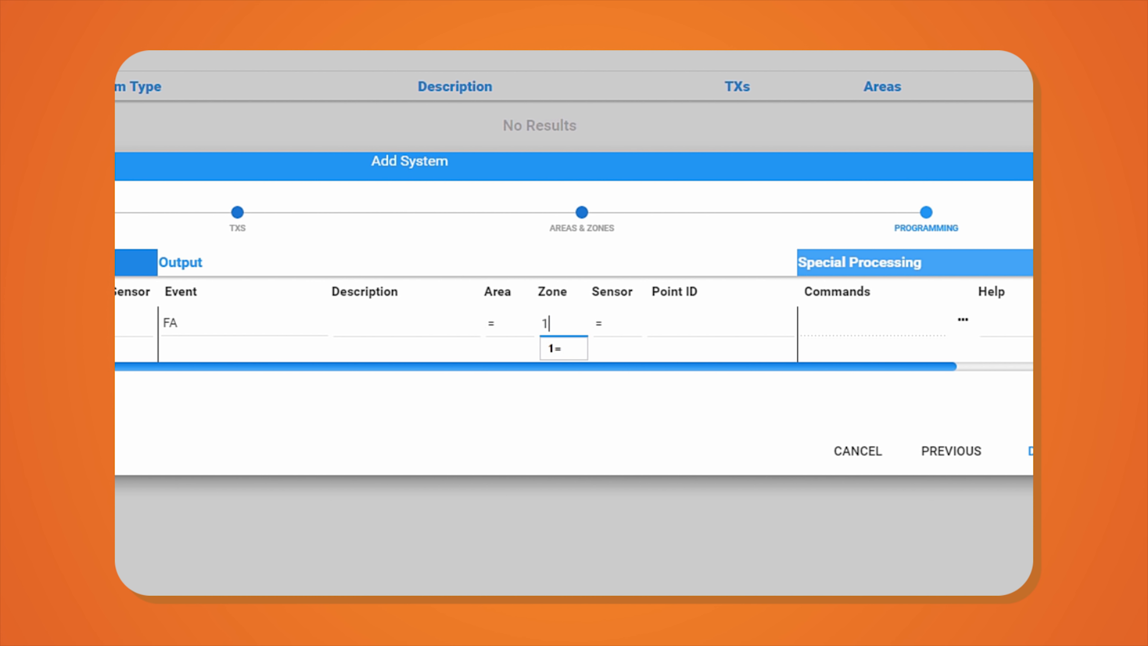
{"action": "key", "text": "Tab"}
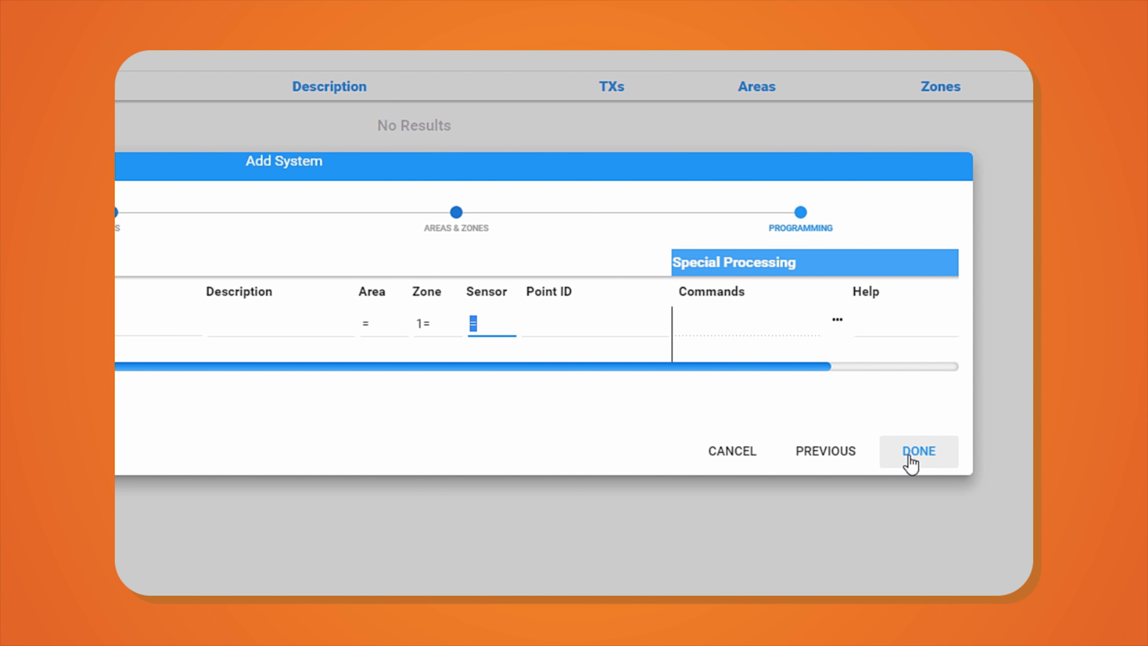
{"action": "left_click", "coordinate": [909, 452]}
{"action": "left_click", "coordinate": [967, 564]}
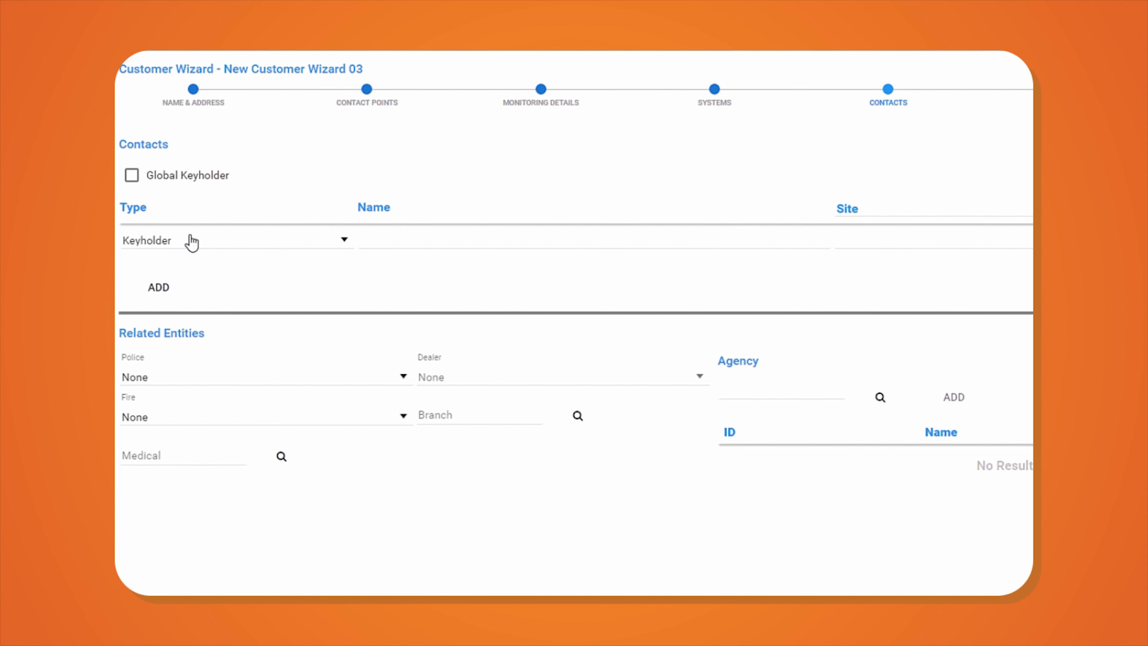
- Make the first keyholder phone column Mobile and add a second column set to Home
{"action": "left_click", "coordinate": [955, 212]}
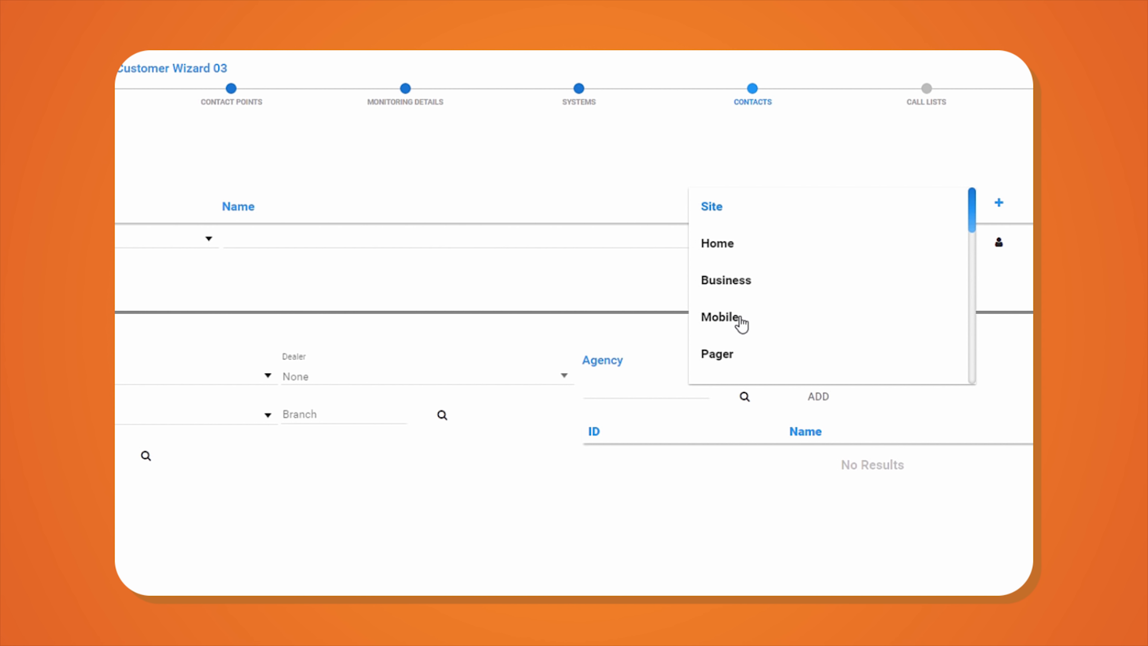
{"action": "left_click", "coordinate": [740, 322]}
{"action": "left_click", "coordinate": [999, 203]}
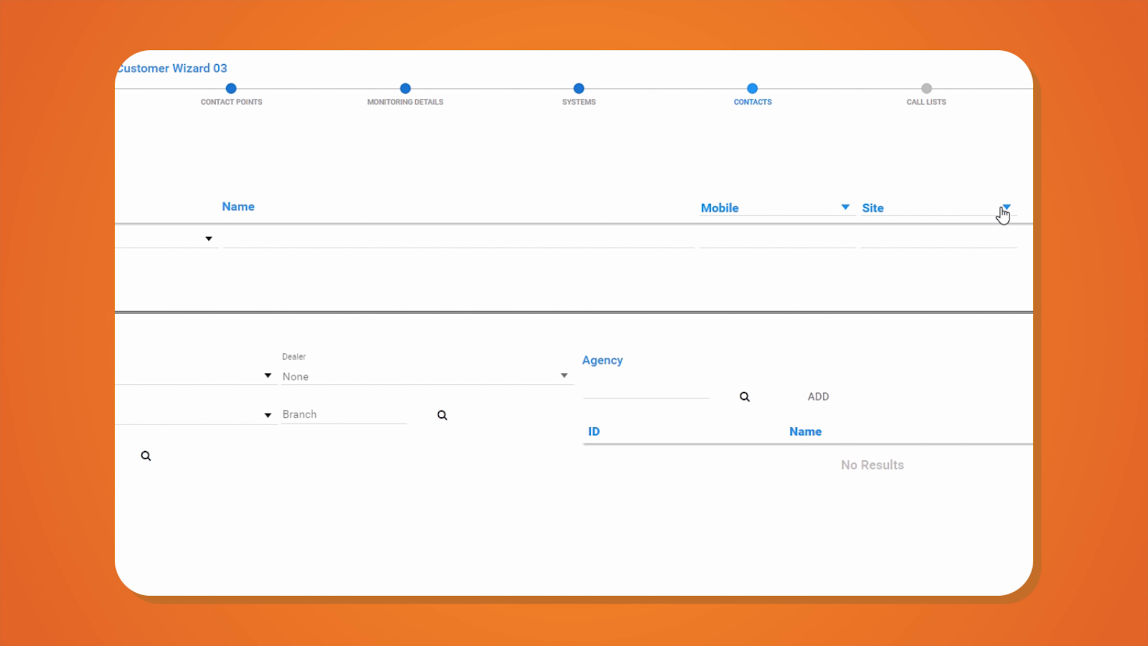
{"action": "left_click", "coordinate": [1004, 211]}
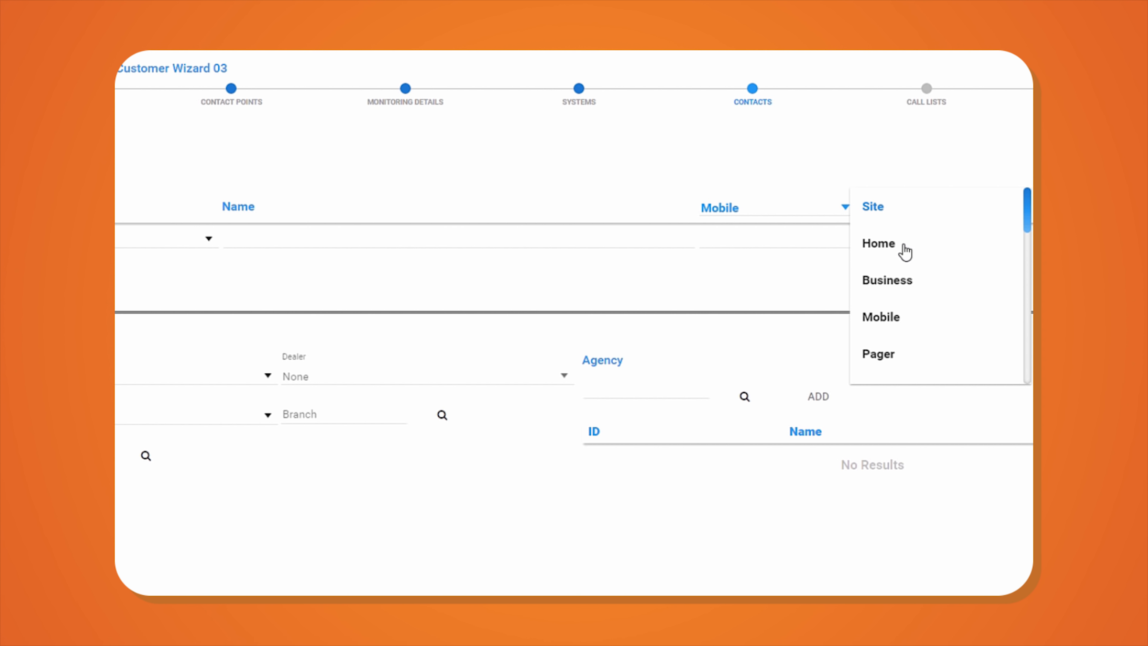
{"action": "left_click", "coordinate": [904, 252]}
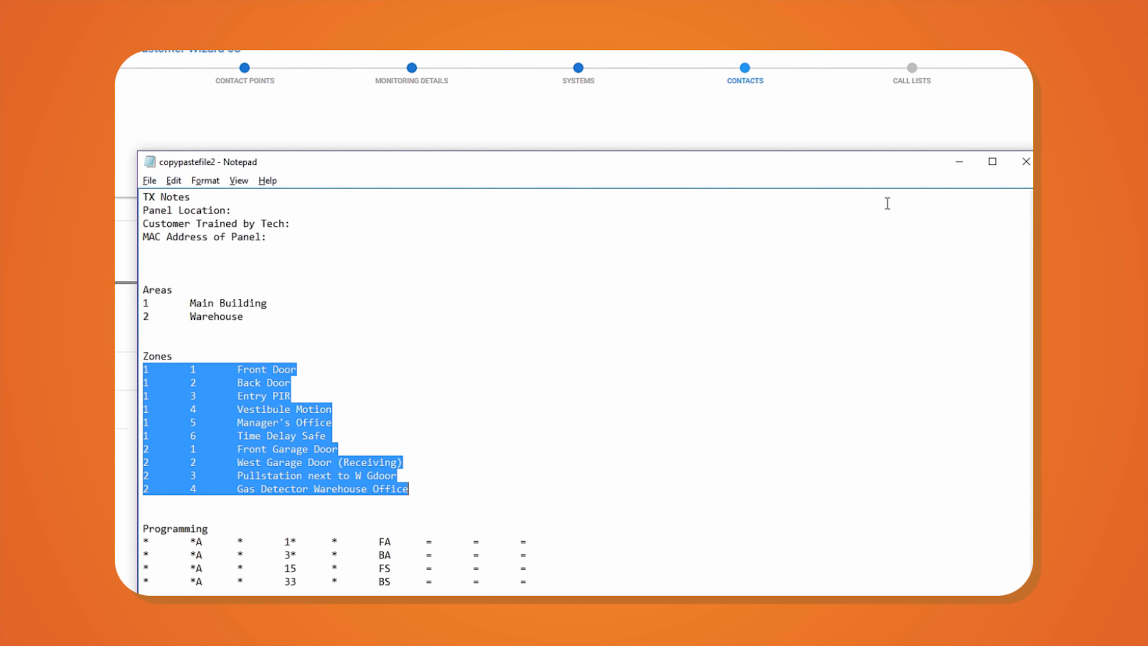
- Select the three keyholder lines in the notes and minimize Notepad
{"action": "left_click_drag", "start_coordinate": [436, 510], "coordinate": [187, 492]}
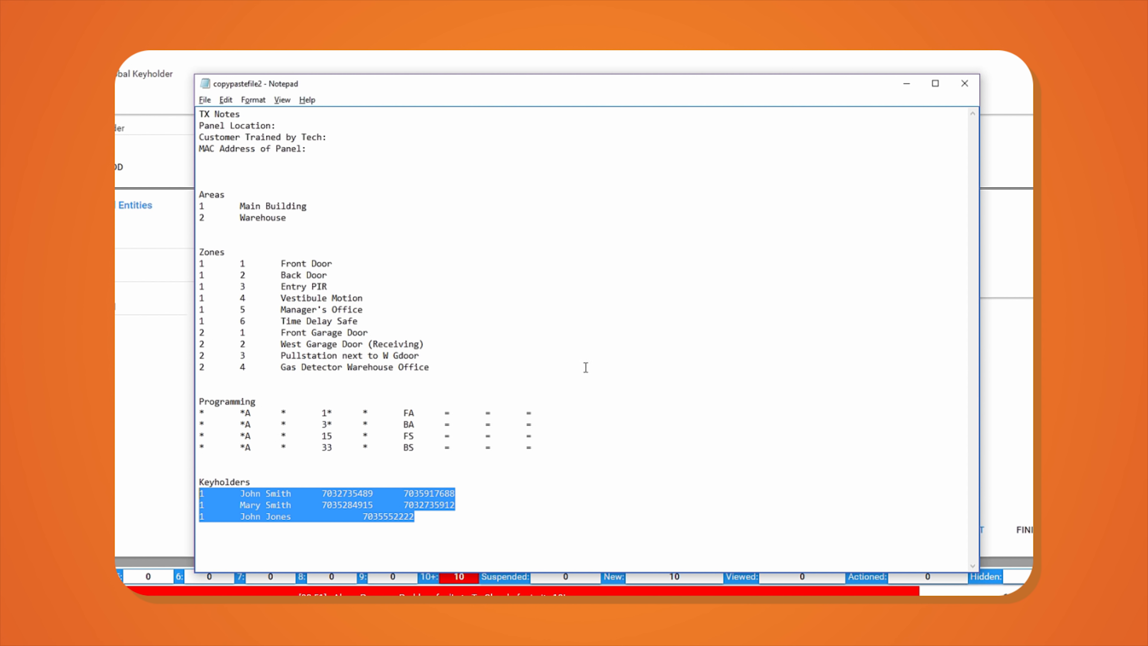
{"action": "left_click", "coordinate": [906, 84]}
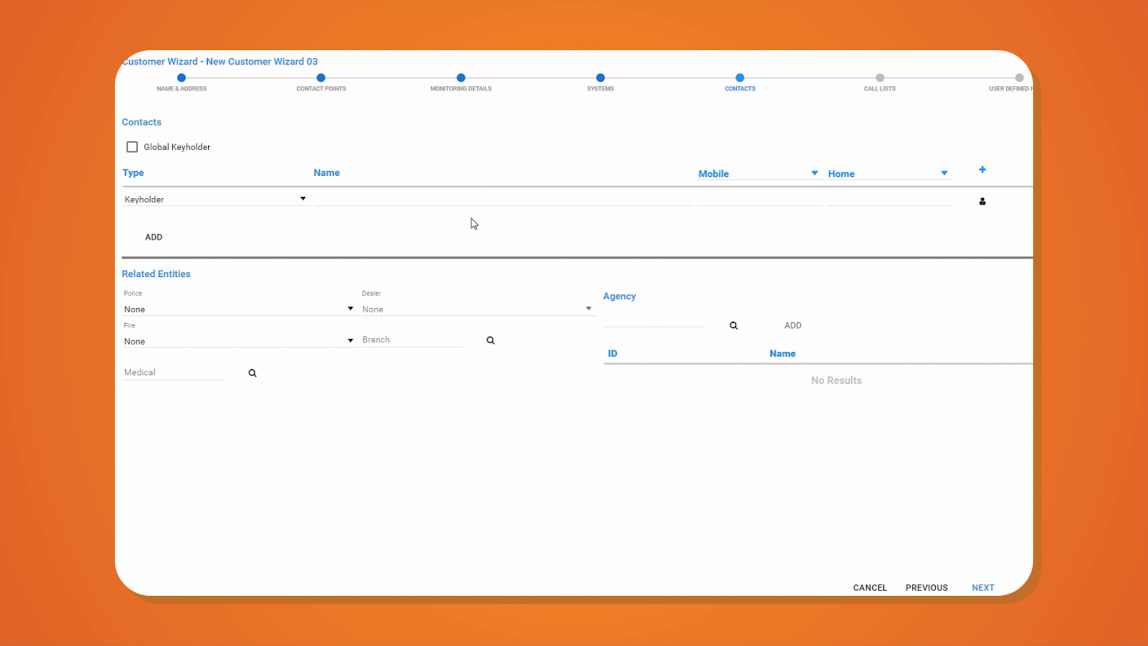
- Paste the three keyholders with their phone numbers into the Keyholder rows
{"action": "left_click", "coordinate": [432, 199]}
{"action": "key", "text": "ctrl+v"}
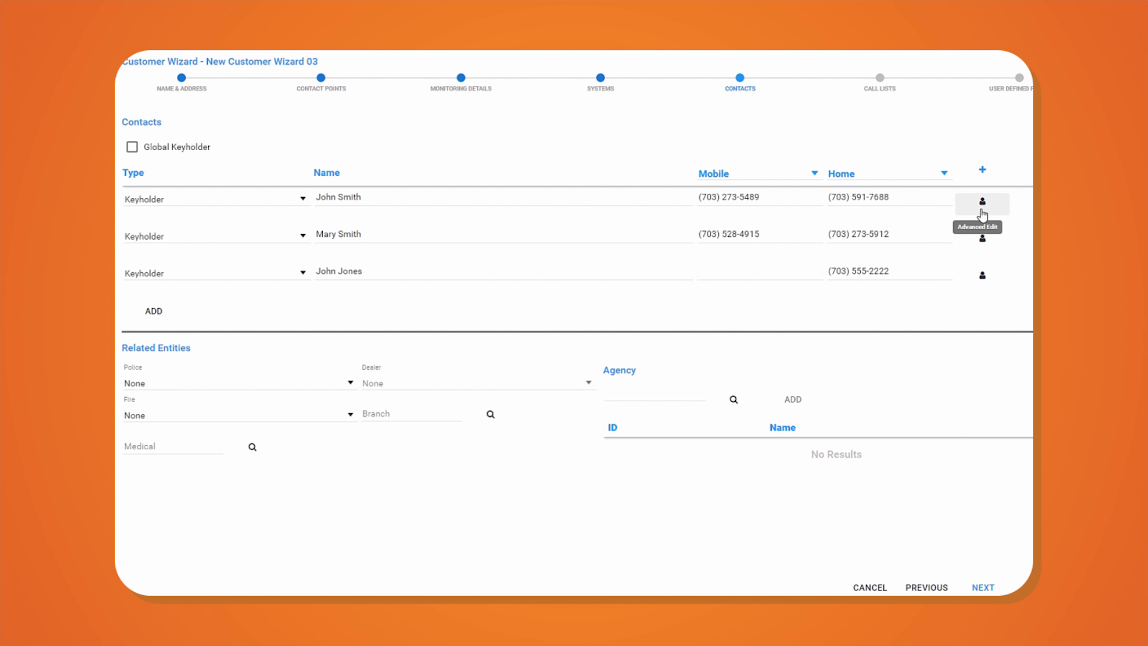
{"action": "left_click", "coordinate": [981, 208]}
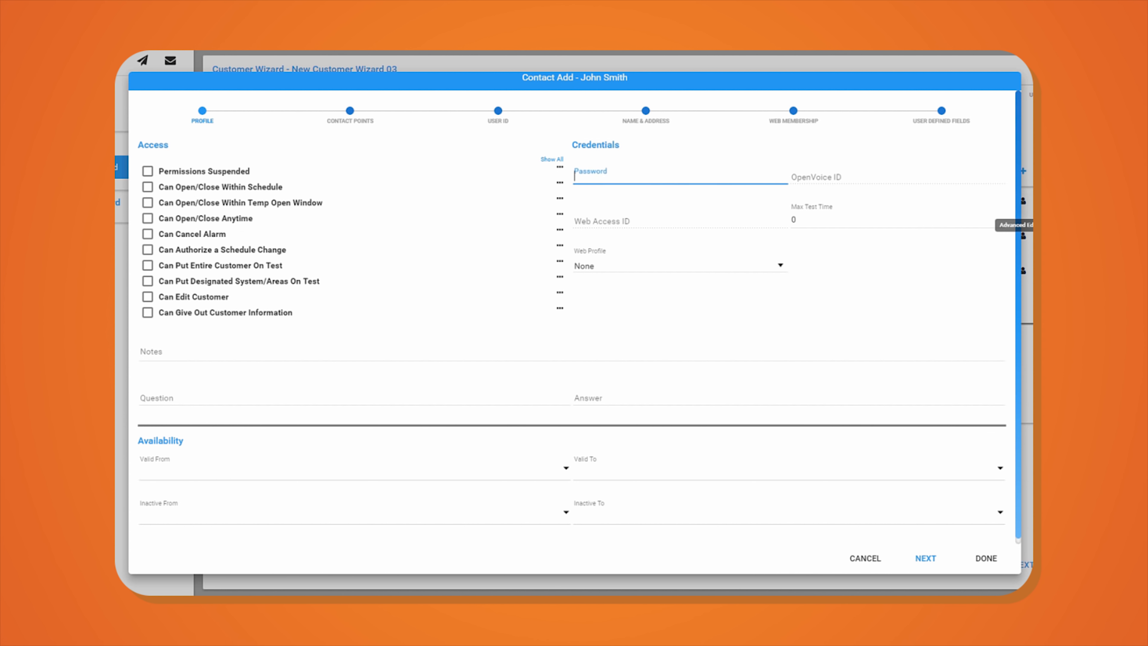
{"action": "left_click", "coordinate": [985, 558]}
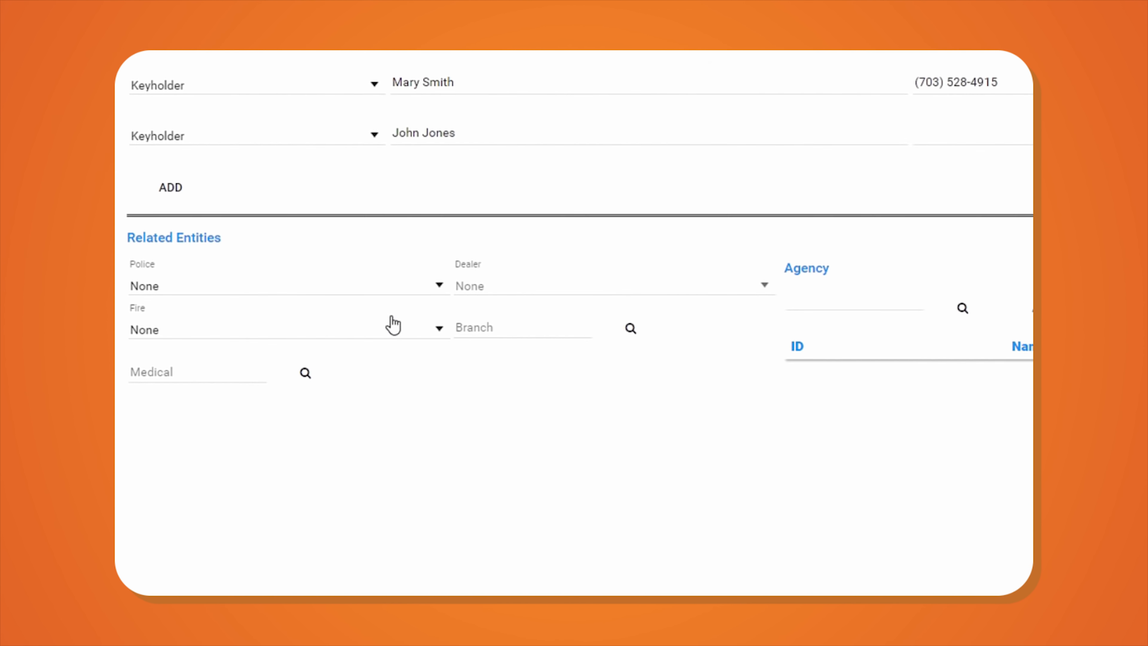
- Assign FFXCTPD as the police agency and FFXCTFD as the fire department, then continue
{"action": "left_click", "coordinate": [427, 373]}
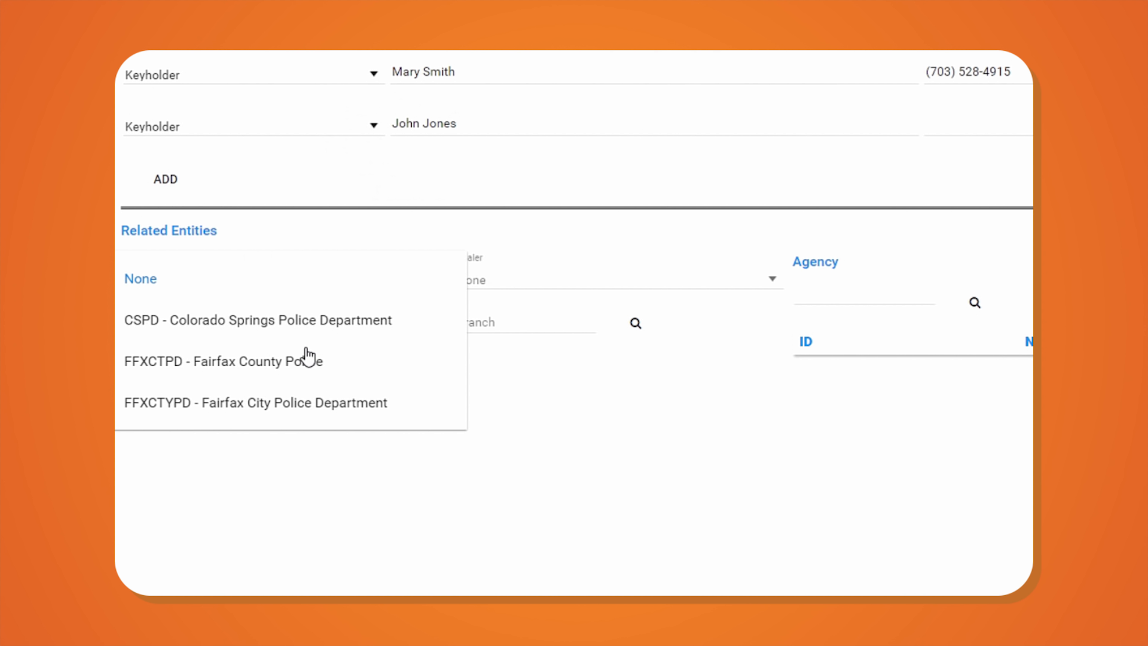
{"action": "left_click", "coordinate": [296, 360]}
{"action": "left_click", "coordinate": [427, 325]}
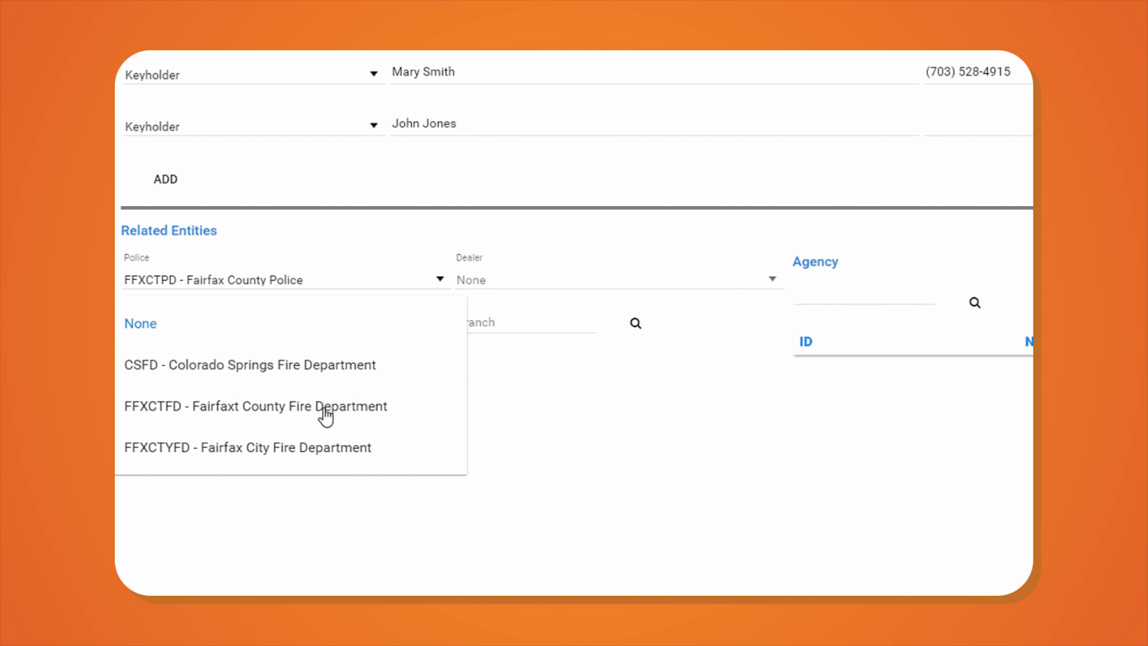
{"action": "left_click", "coordinate": [329, 409]}
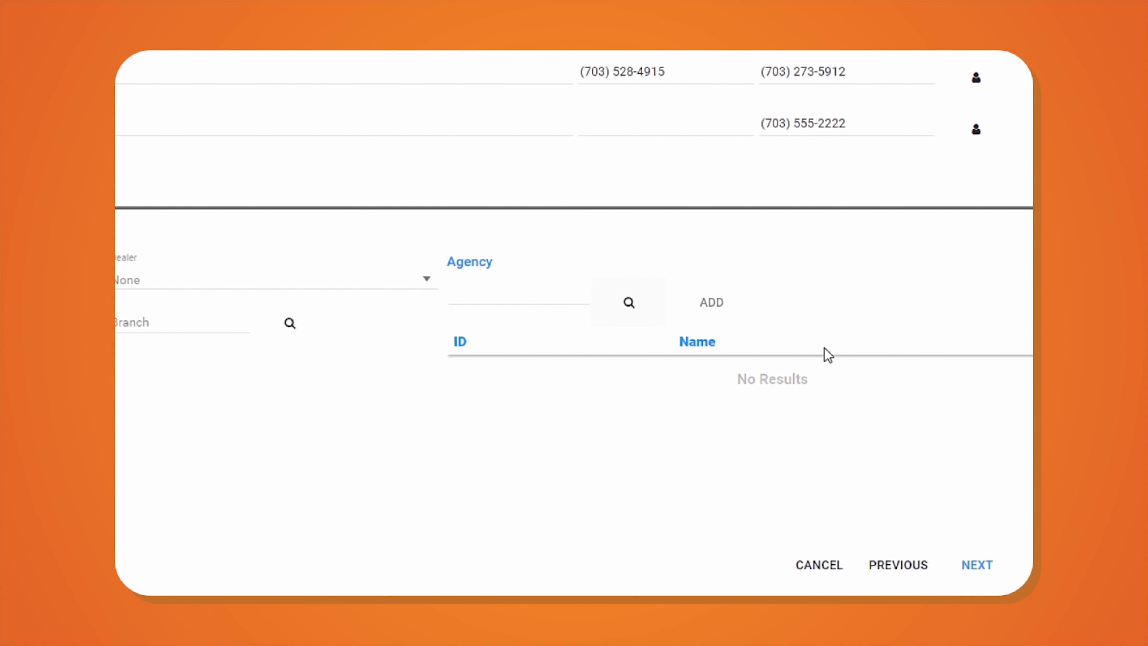
{"action": "left_click", "coordinate": [978, 570]}
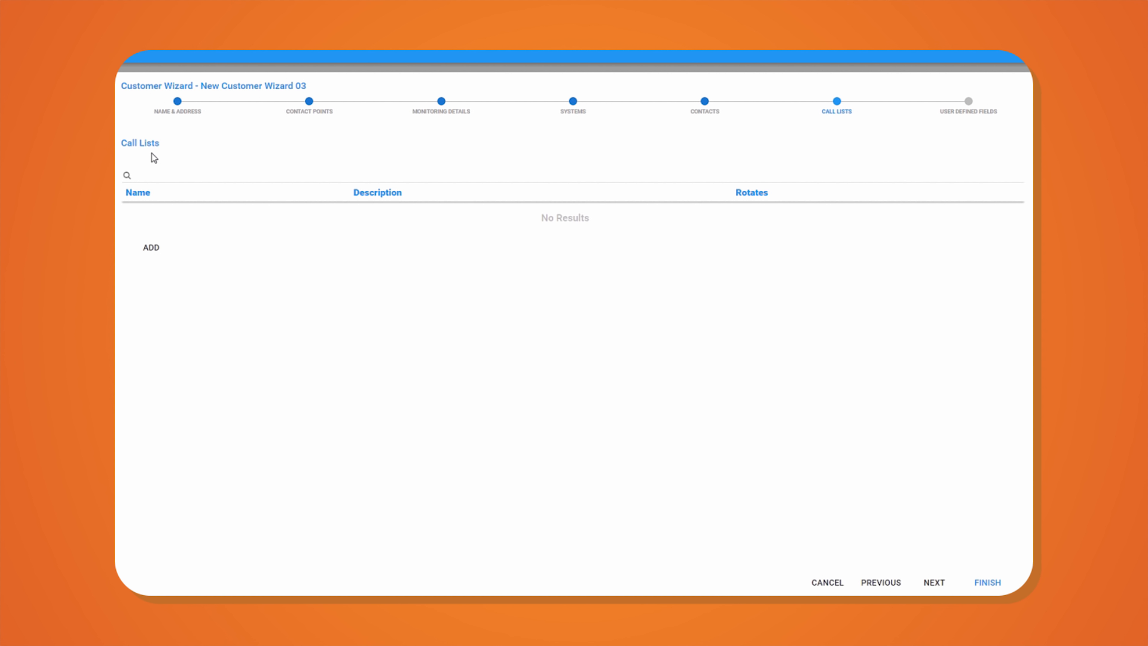
- Start a new call list with ID CL1 and description 'Call list 2'
{"action": "left_click", "coordinate": [151, 247]}
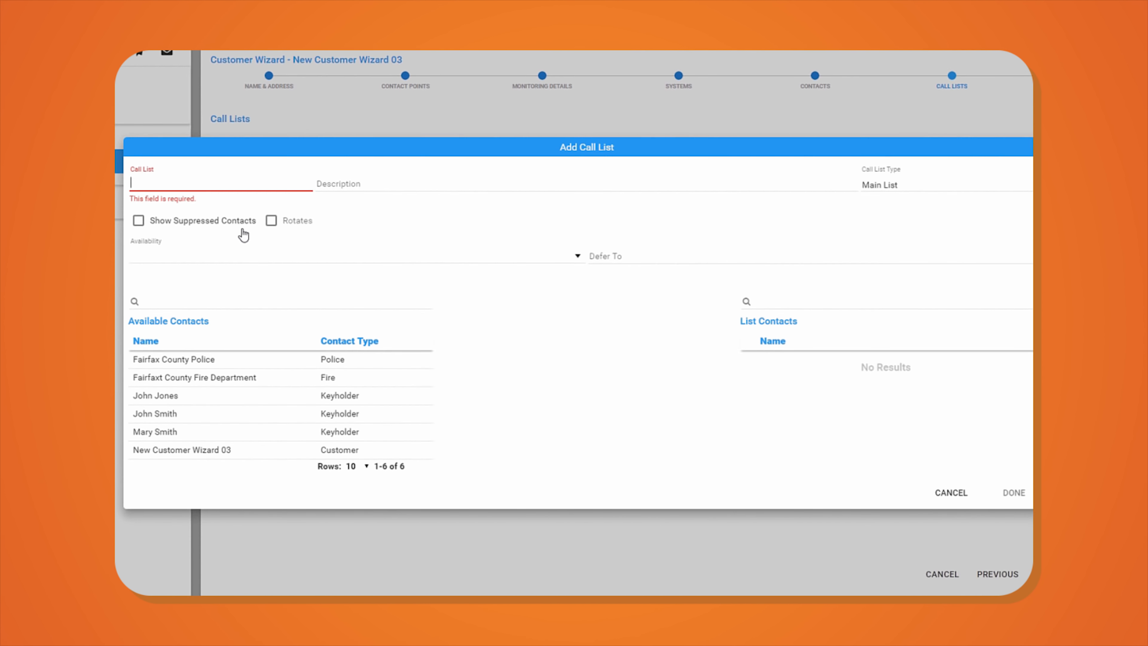
{"action": "type", "text": "CL"}
{"action": "type", "text": "1"}
{"action": "key", "text": "Tab"}
{"action": "type", "text": "Call l"}
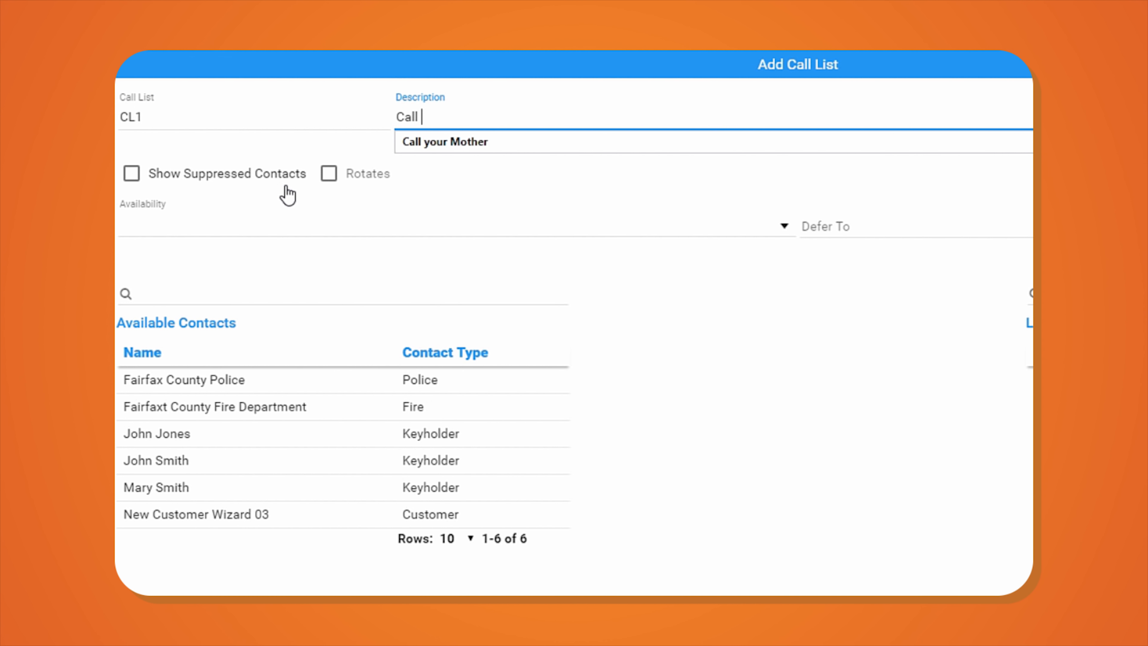
{"action": "type", "text": "ist 2"}
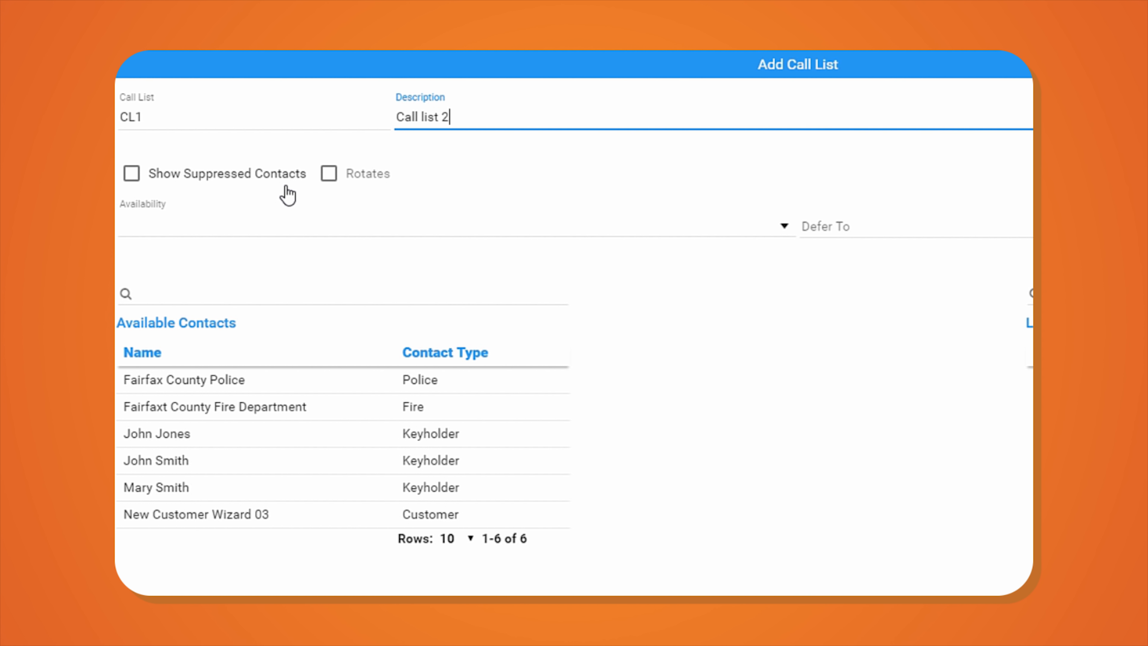
{"action": "key", "text": "Tab"}
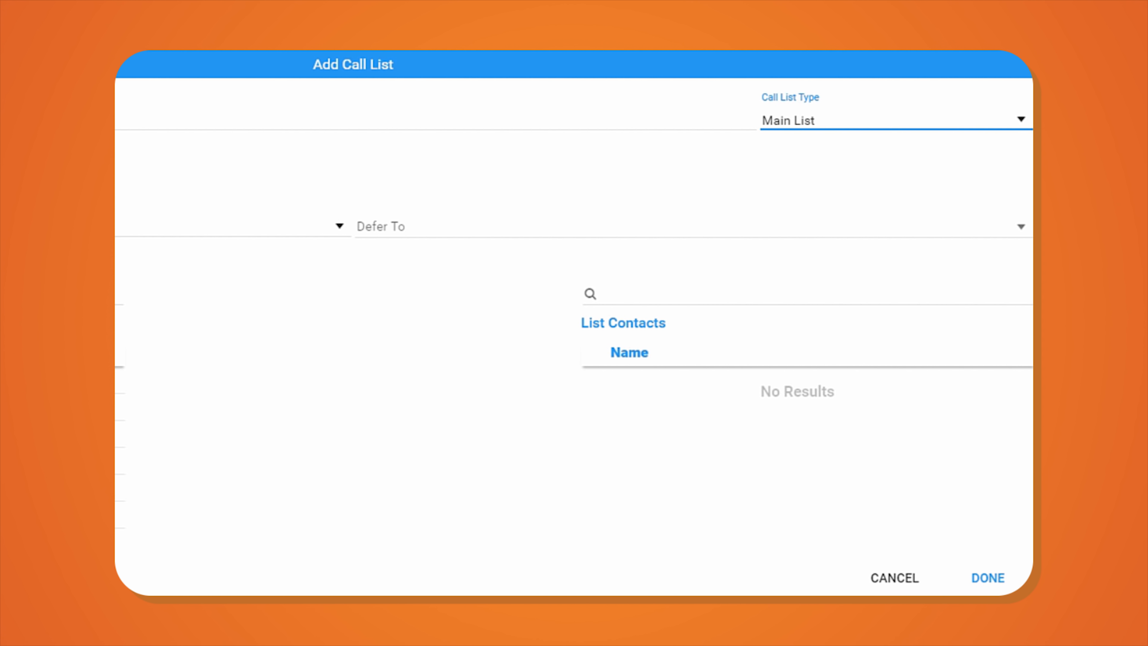
{"action": "key", "text": "Tab"}
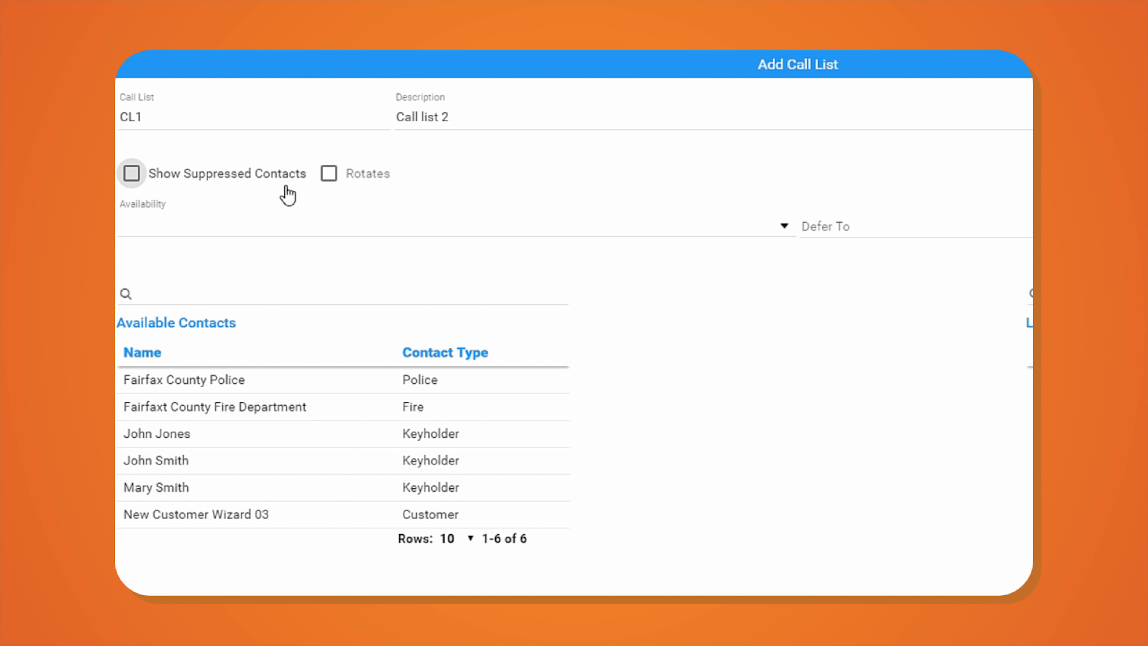
{"action": "key", "text": "Tab"}
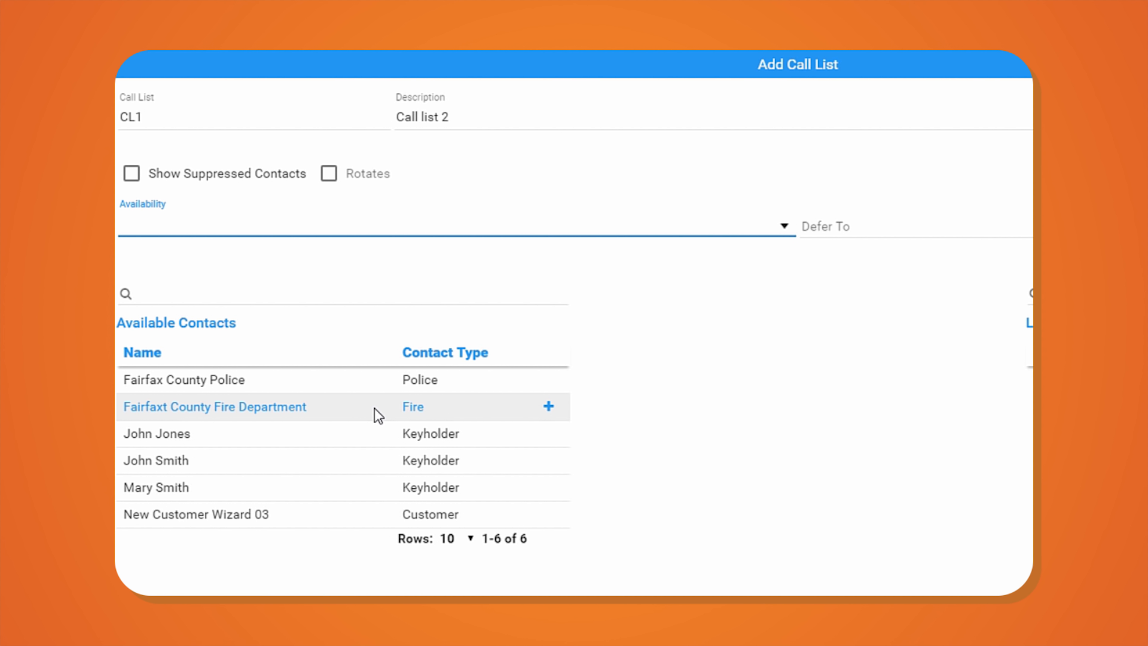
- Add one keyholder, then another keyholder's mobile above home number, and save the call list
{"action": "left_click", "coordinate": [360, 445]}
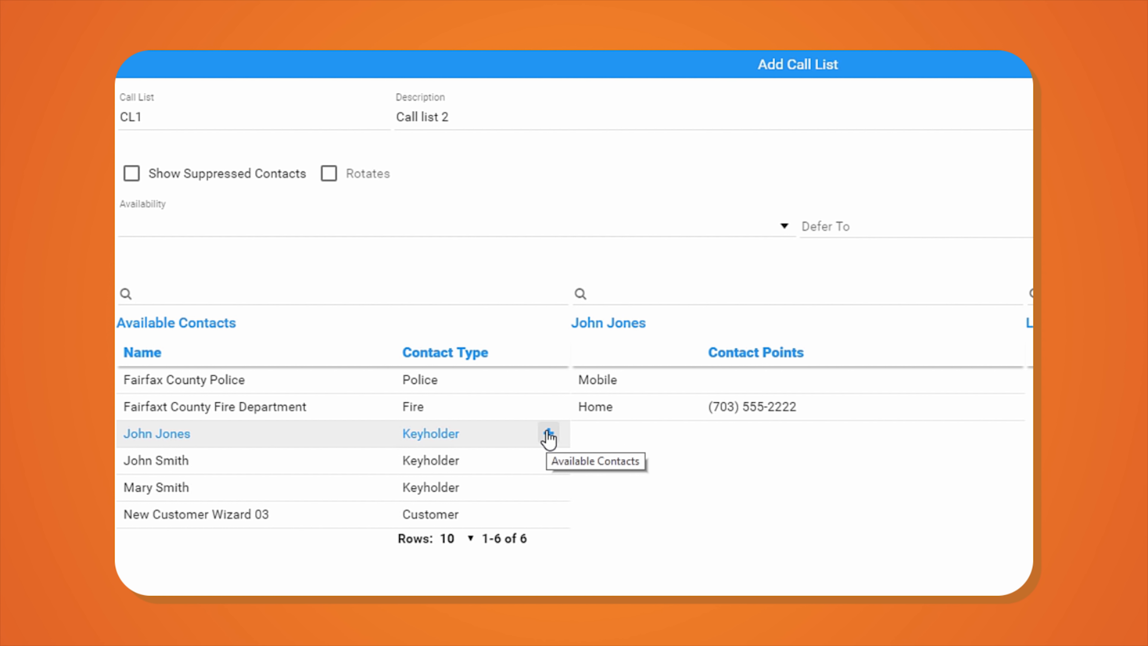
{"action": "left_click", "coordinate": [549, 435]}
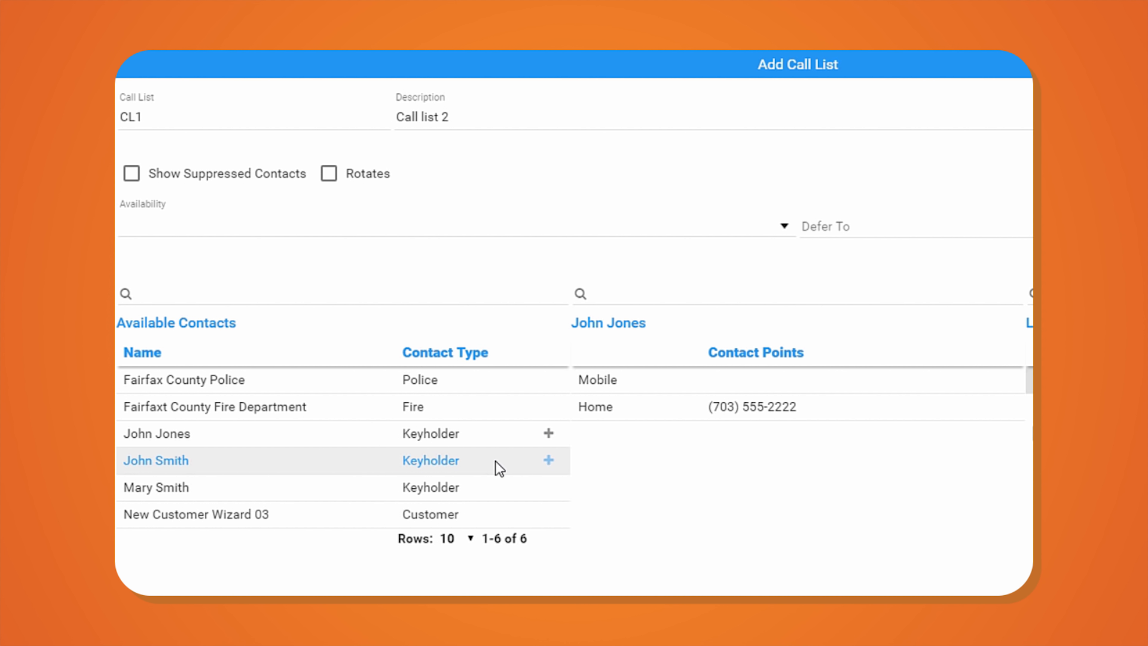
{"action": "mouse_move", "coordinate": [494, 466]}
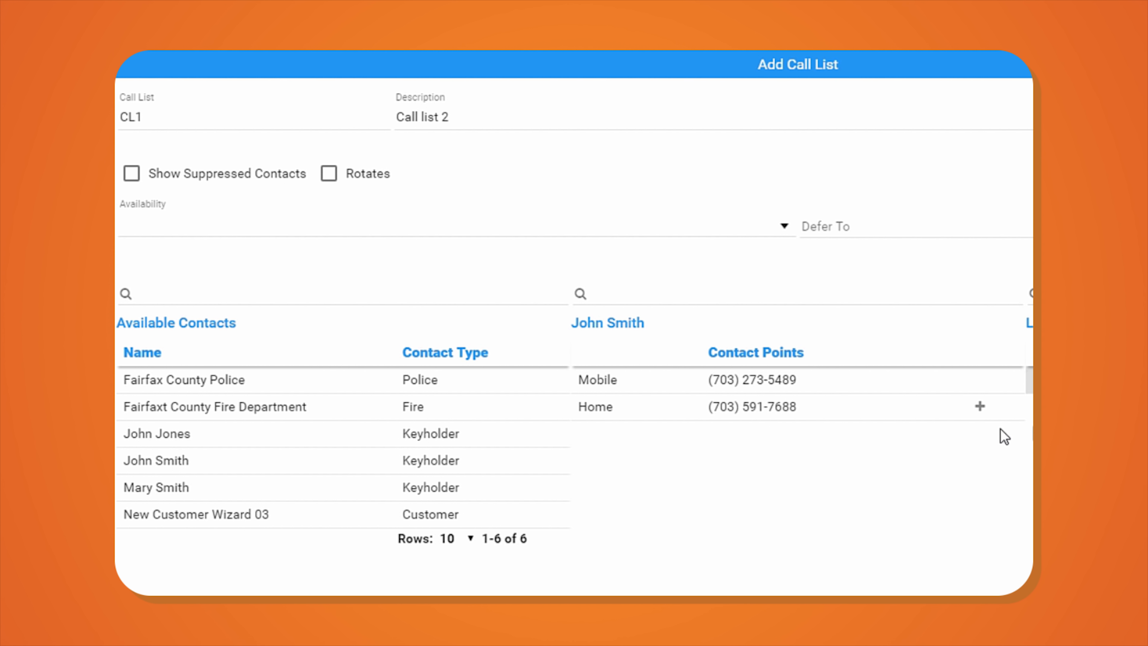
{"action": "left_click", "coordinate": [980, 406]}
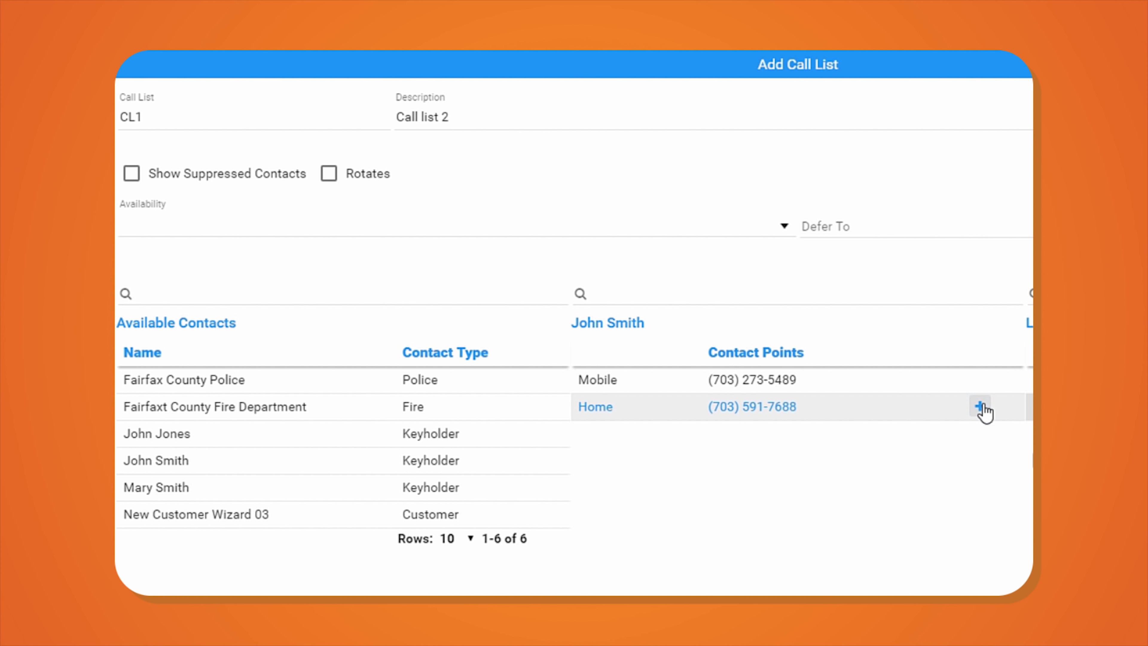
{"action": "left_click", "coordinate": [980, 382]}
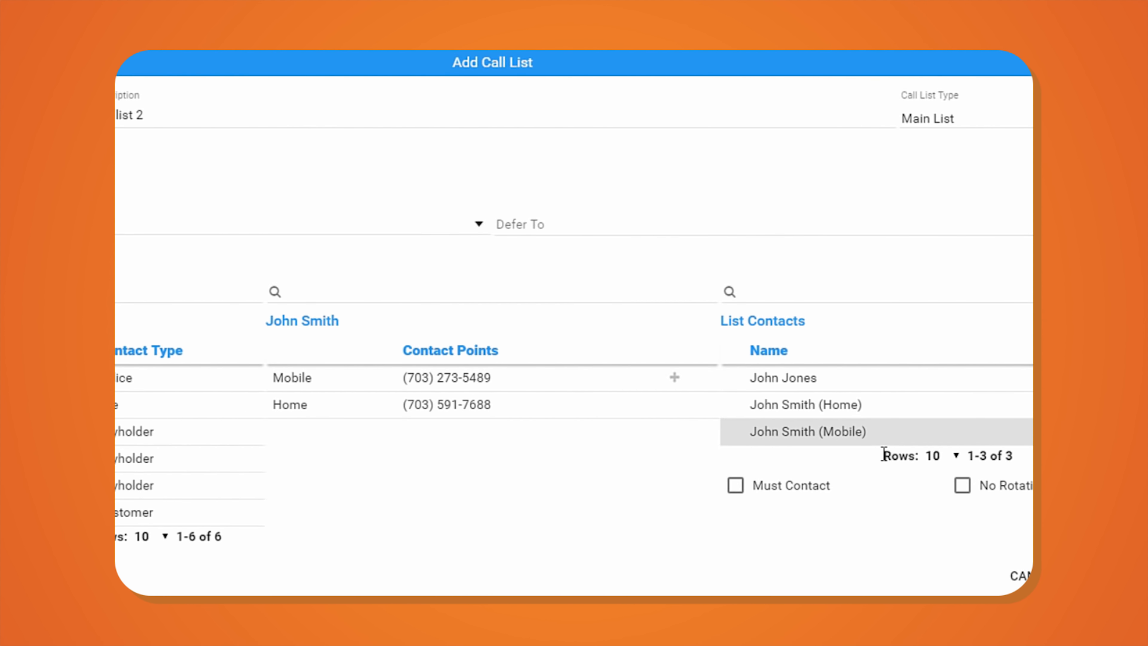
{"action": "mouse_move", "coordinate": [756, 419]}
{"action": "left_mouse_down"}
{"action": "mouse_move", "coordinate": [756, 395]}
{"action": "mouse_move", "coordinate": [759, 410]}
{"action": "left_mouse_up"}
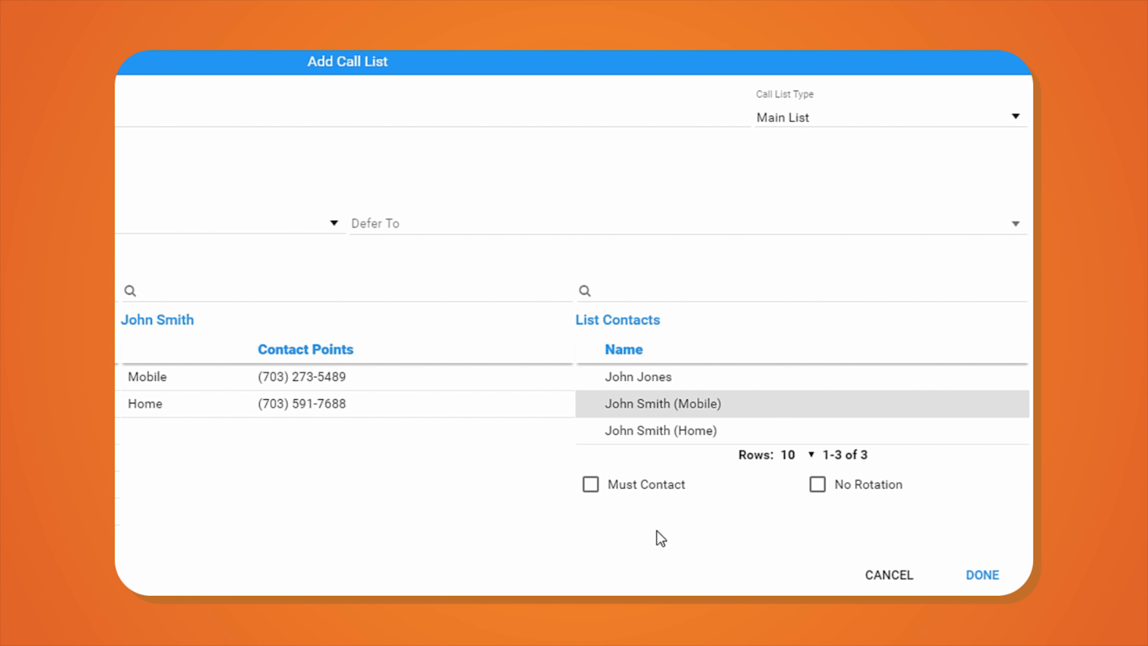
{"action": "left_click", "coordinate": [976, 575]}
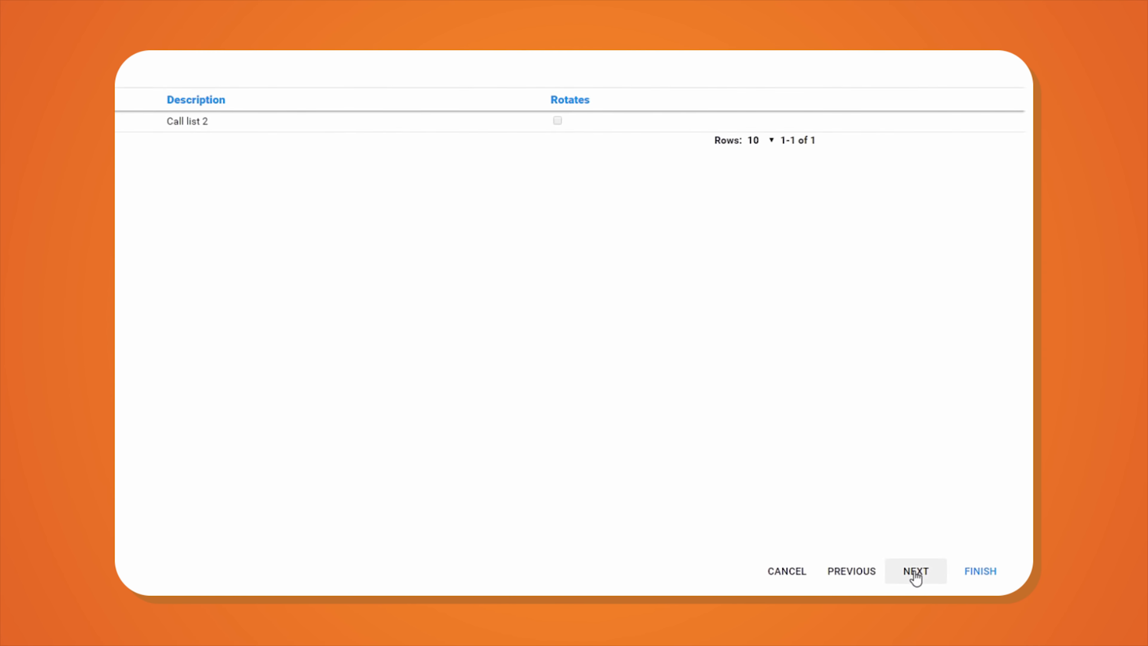
- Advance to the wizard's final step and finish creating the new customer
{"action": "left_click", "coordinate": [901, 570]}
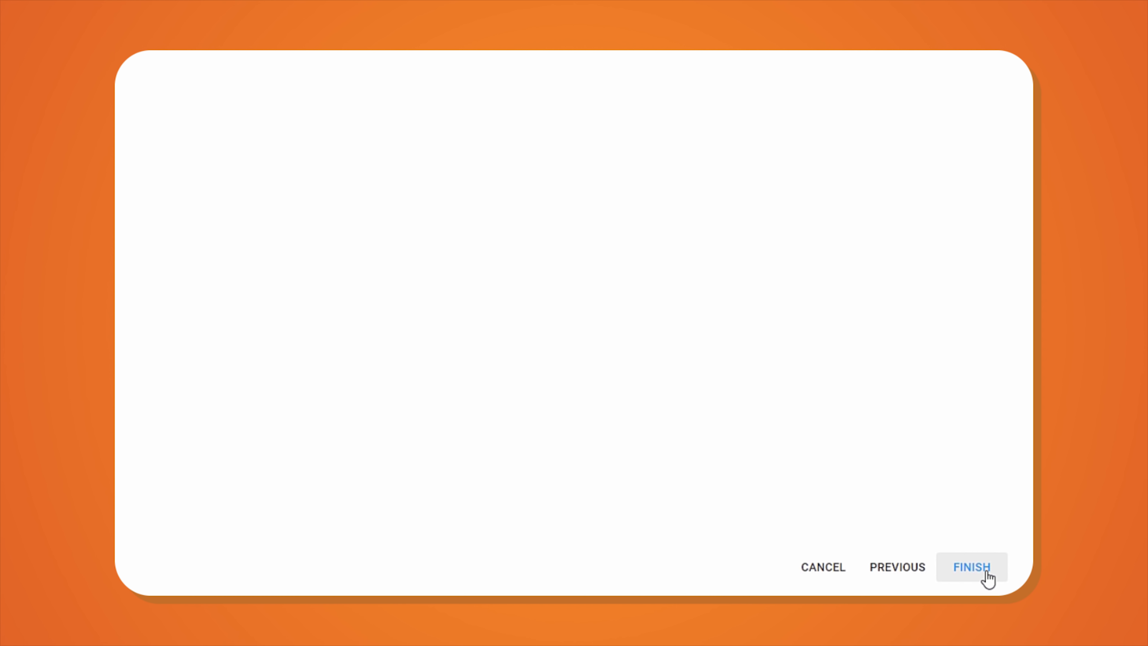
{"action": "left_click", "coordinate": [986, 575]}
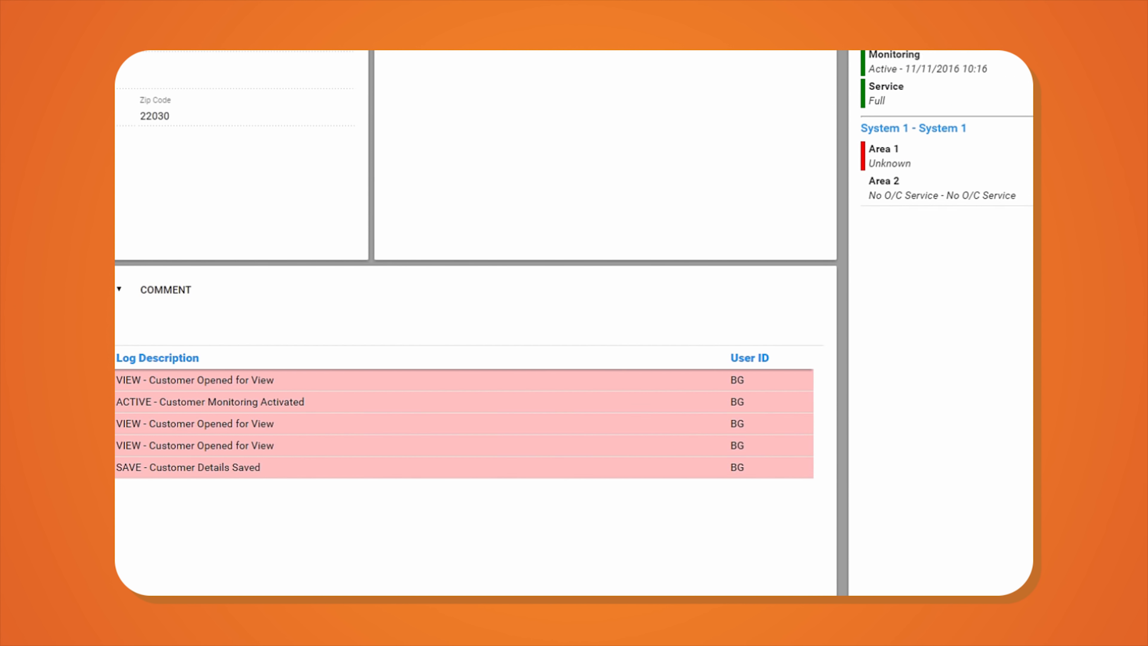